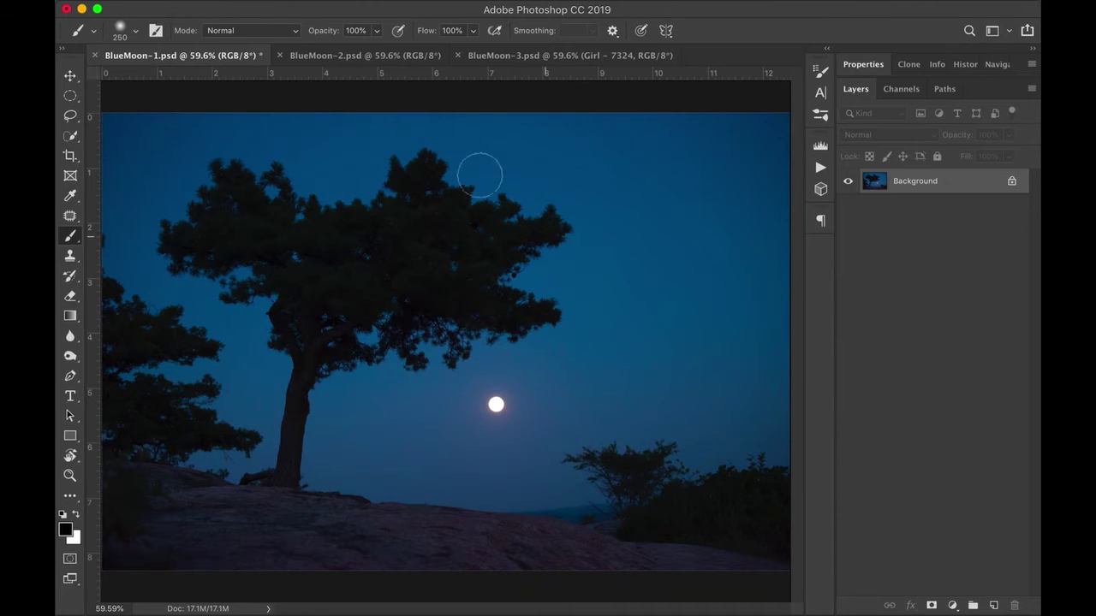
# - Look over the BlueMoon-2 moon, BlueMoon-3 girls and BlueMoon-1 photos, settling on BlueMoon-2
pyautogui.click(361, 56)
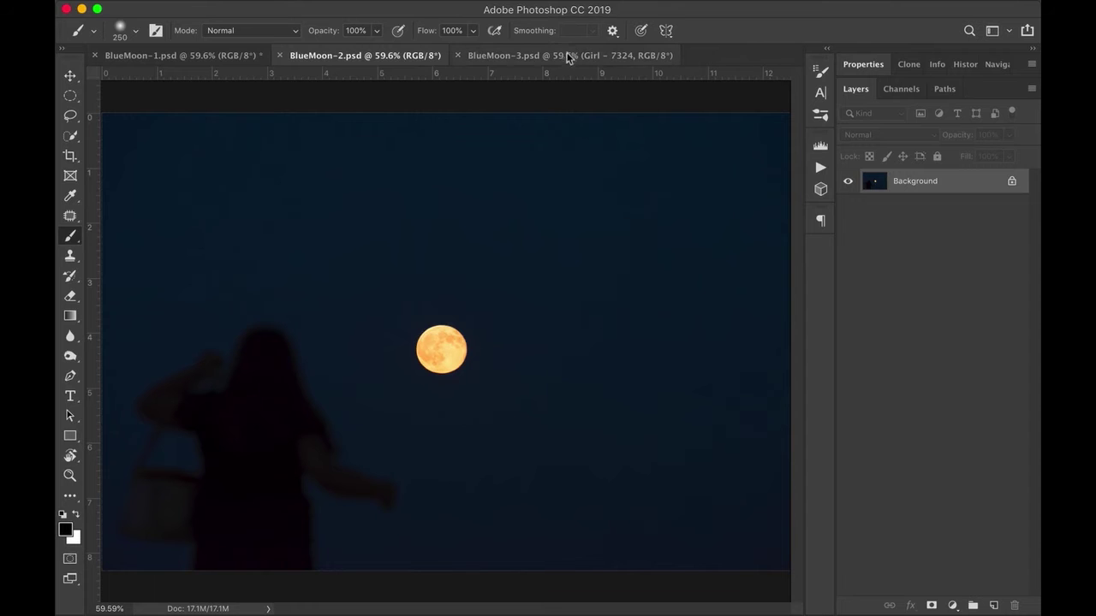
pyautogui.click(572, 56)
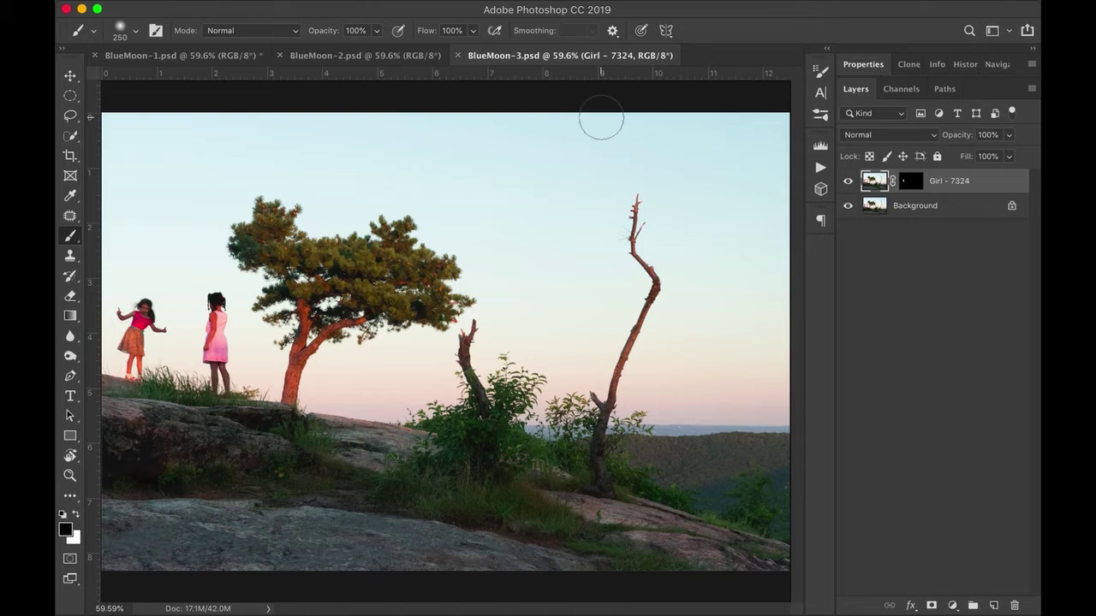
pyautogui.click(162, 58)
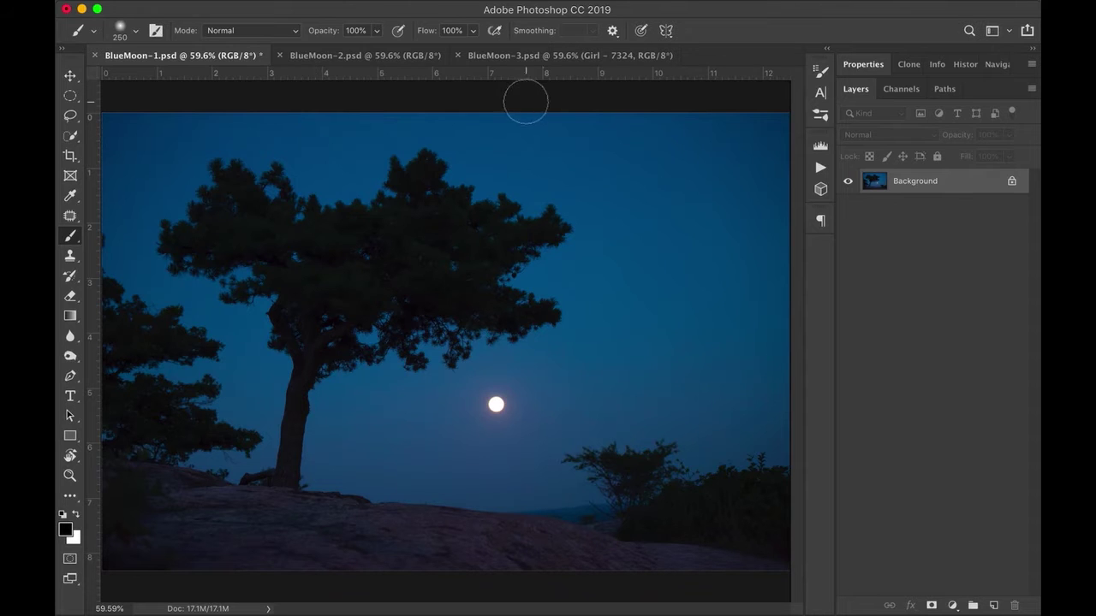
pyautogui.click(364, 60)
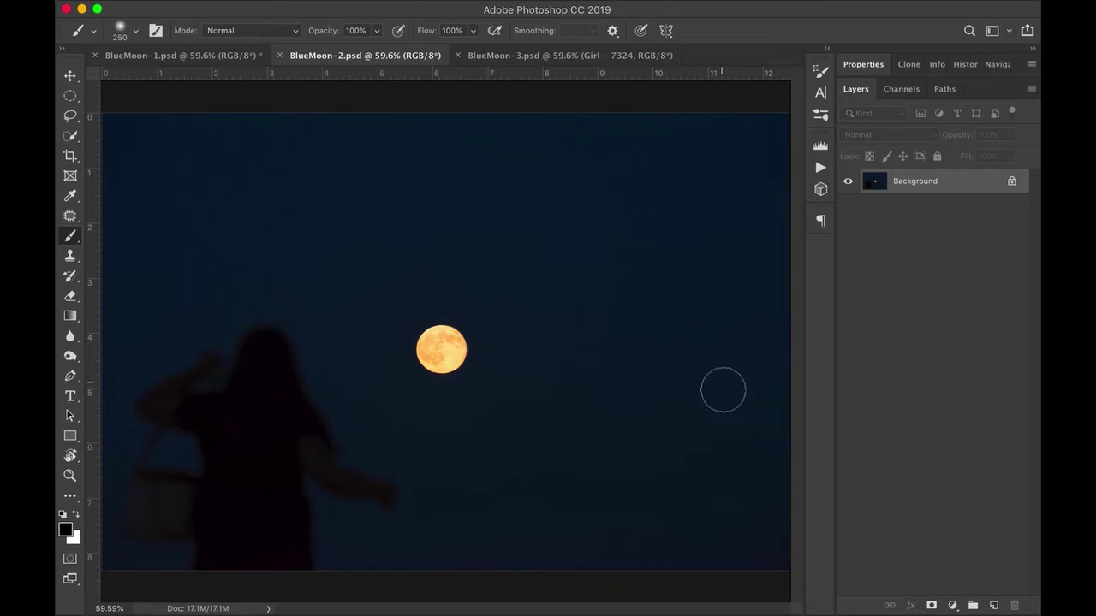
# - Select the moon with Quick Selection's Select Subject and check it in Quick Mask
pyautogui.click(72, 137)
pyautogui.rightClick(72, 137)
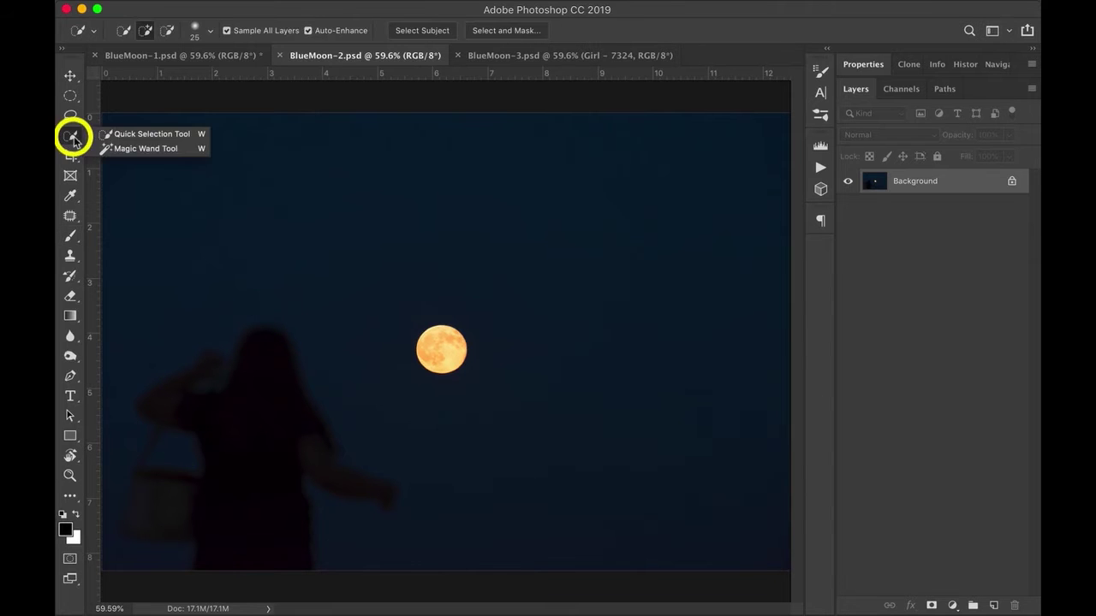
pyautogui.click(127, 137)
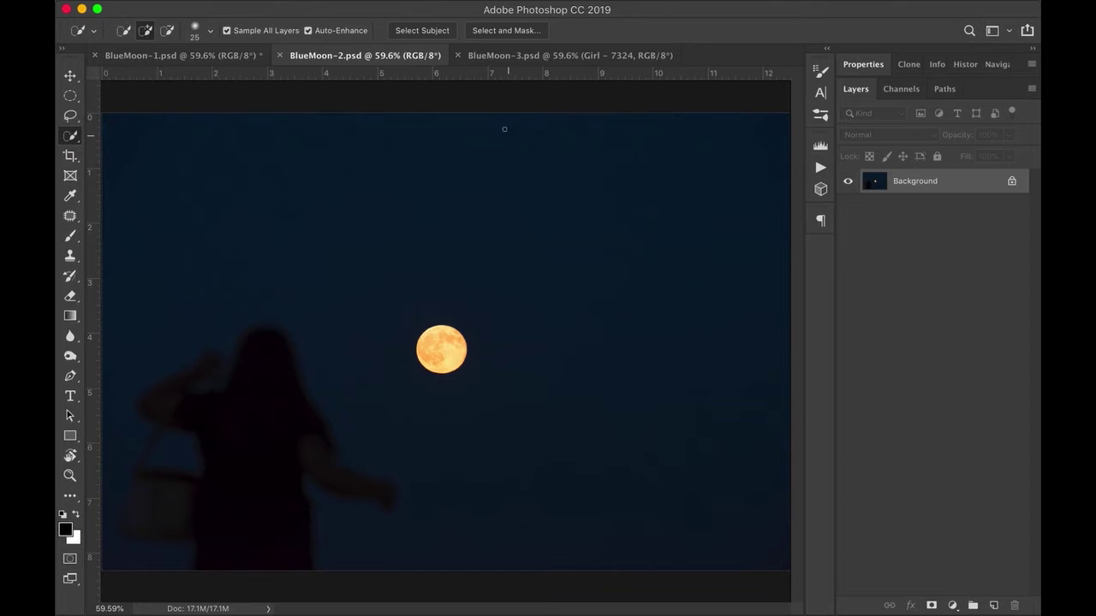
pyautogui.click(426, 32)
pyautogui.press('q')
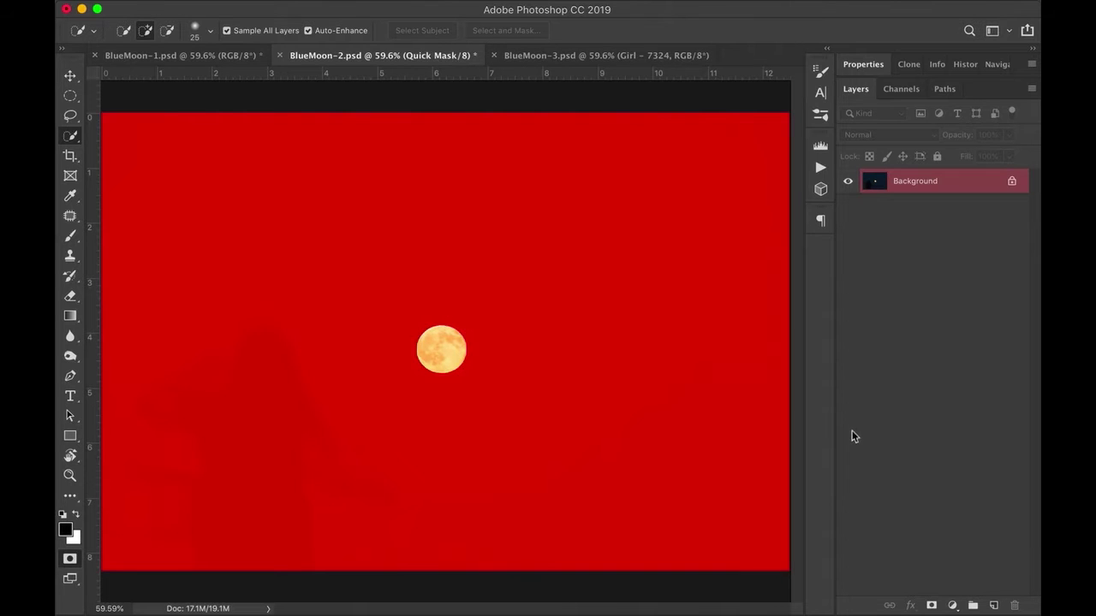
pyautogui.press('q')
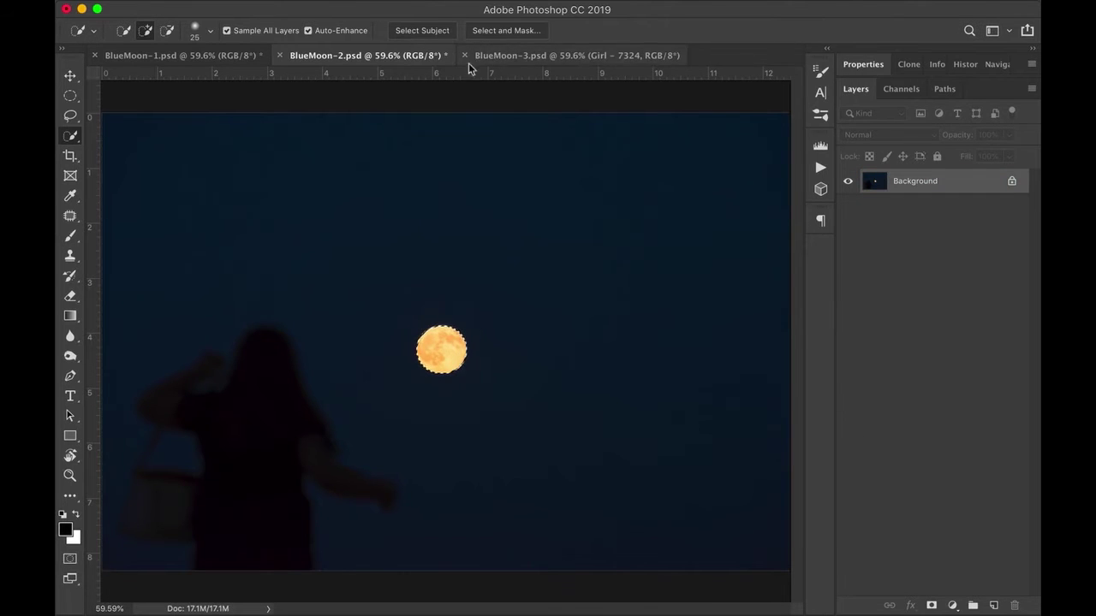
# - Refine the moon selection in Select and Mask with a 3 px Edge Detection radius
pyautogui.click(511, 34)
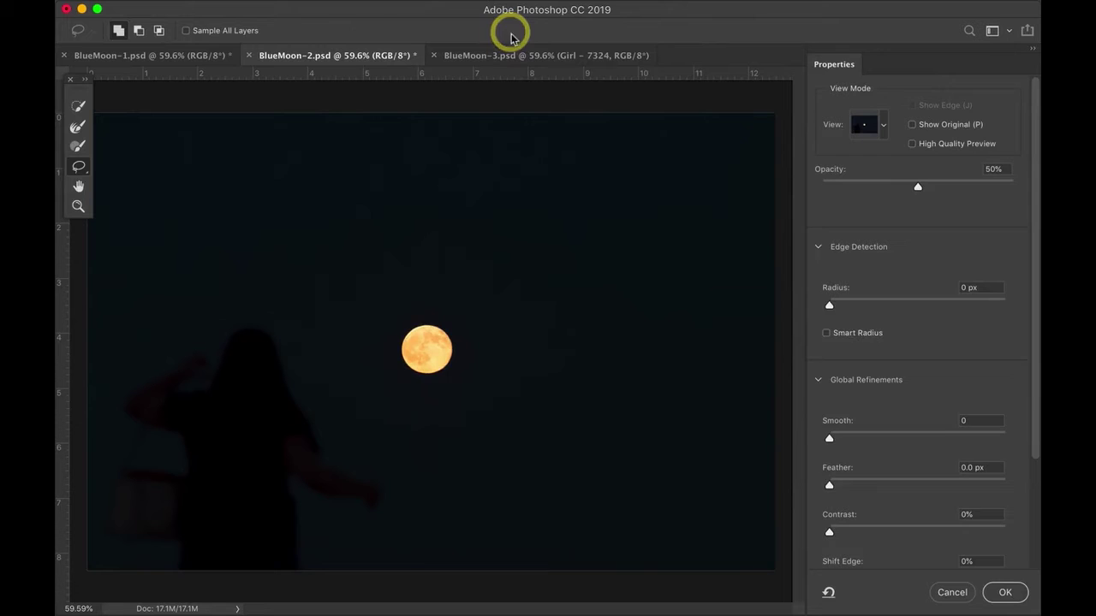
pyautogui.moveTo(828, 308); pyautogui.dragTo(856, 311)
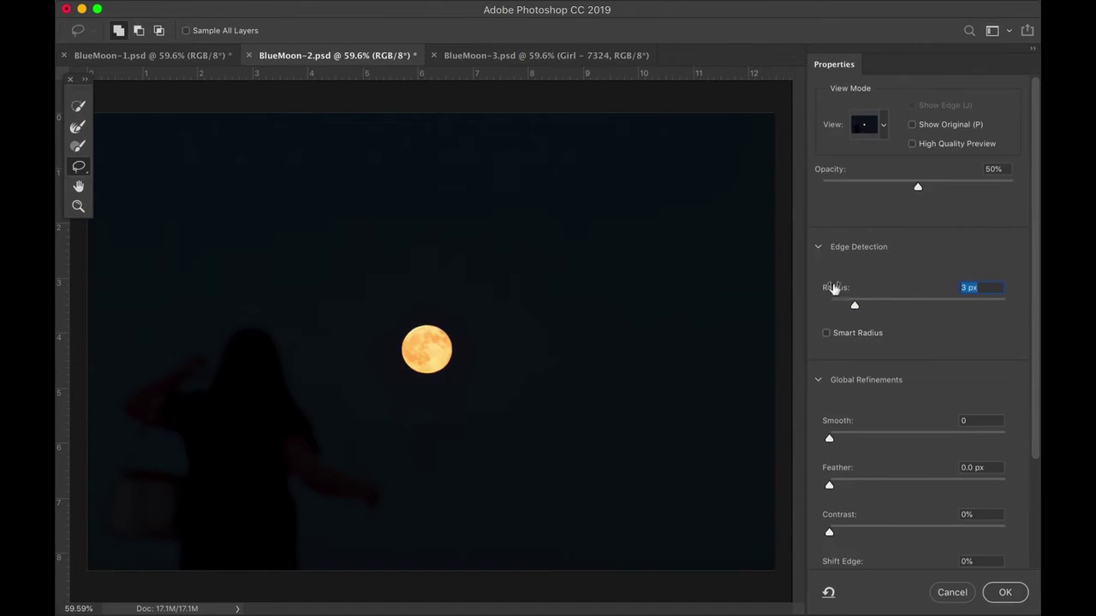
pyautogui.click(1005, 592)
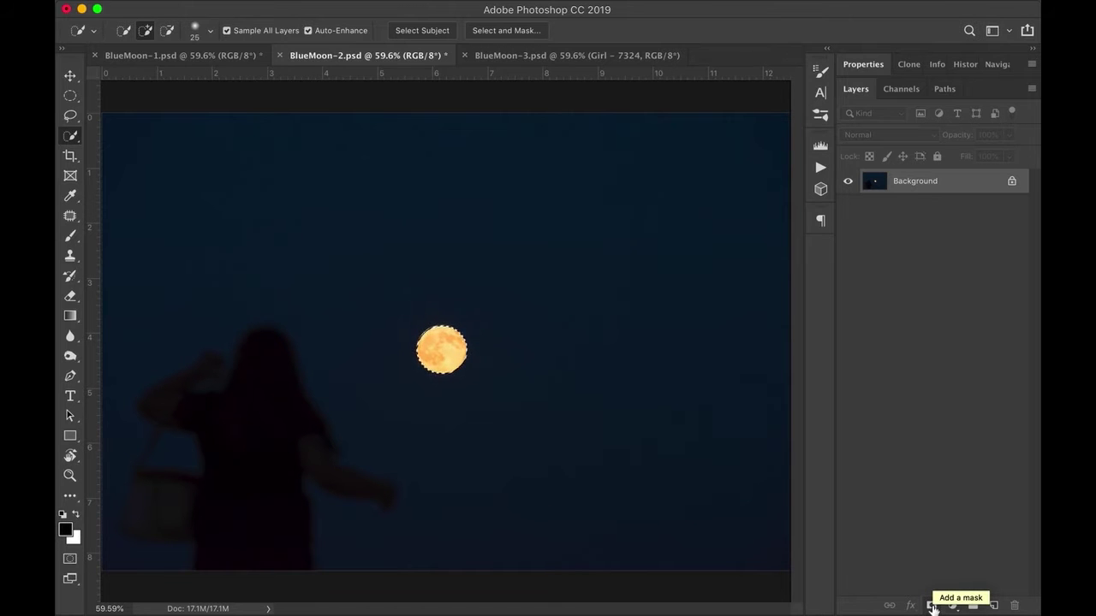
# - Mask out everything but the moon and rename Layer 0 to 'Moon'
pyautogui.click(931, 606)
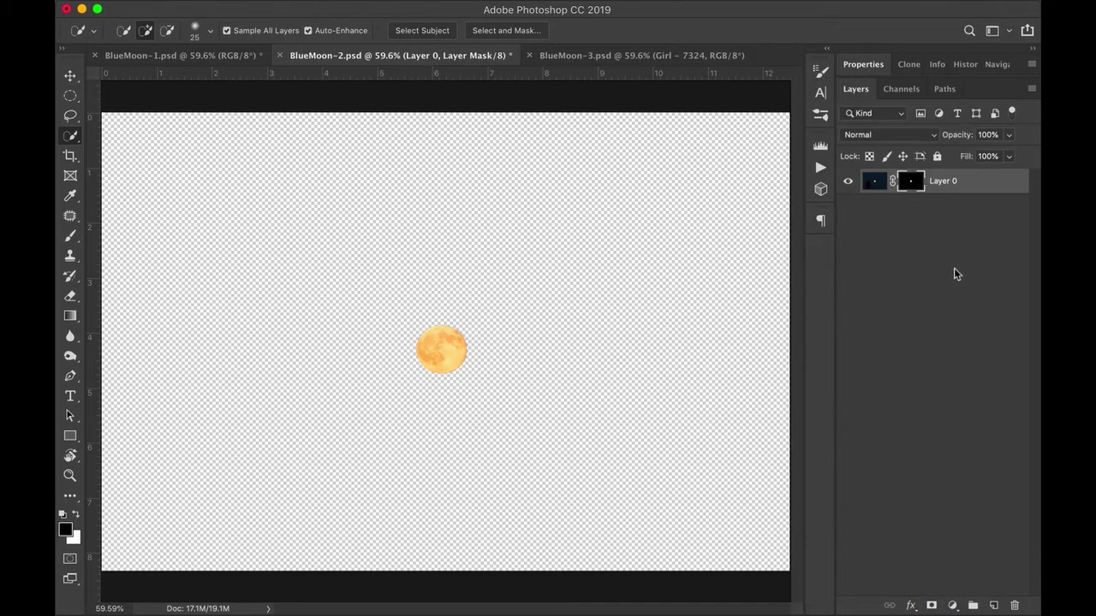
pyautogui.click(947, 183)
pyautogui.doubleClick(948, 183)
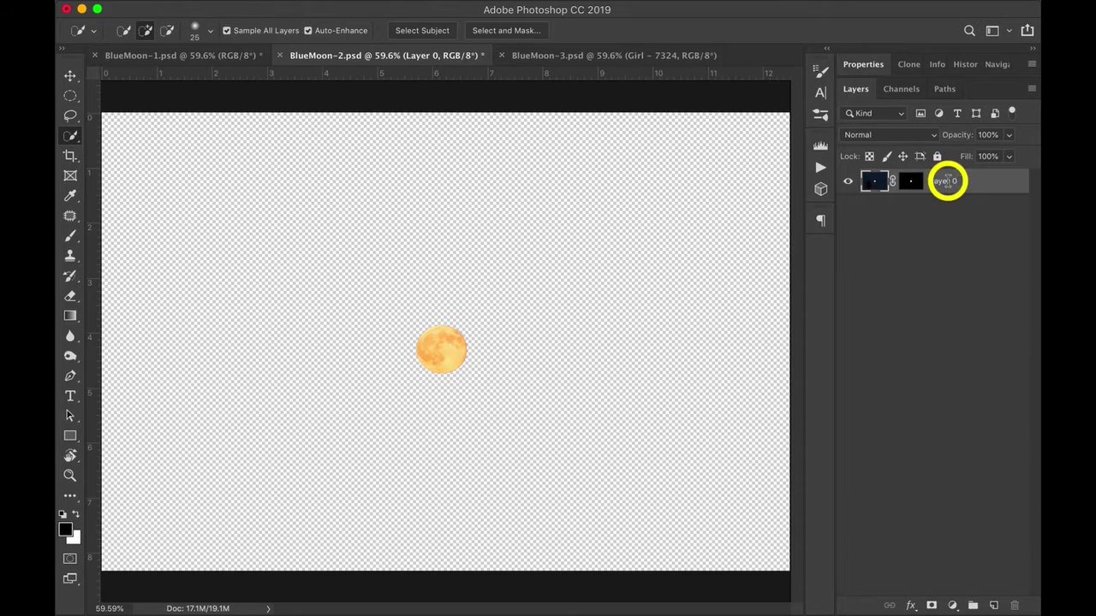
pyautogui.write('Moon')
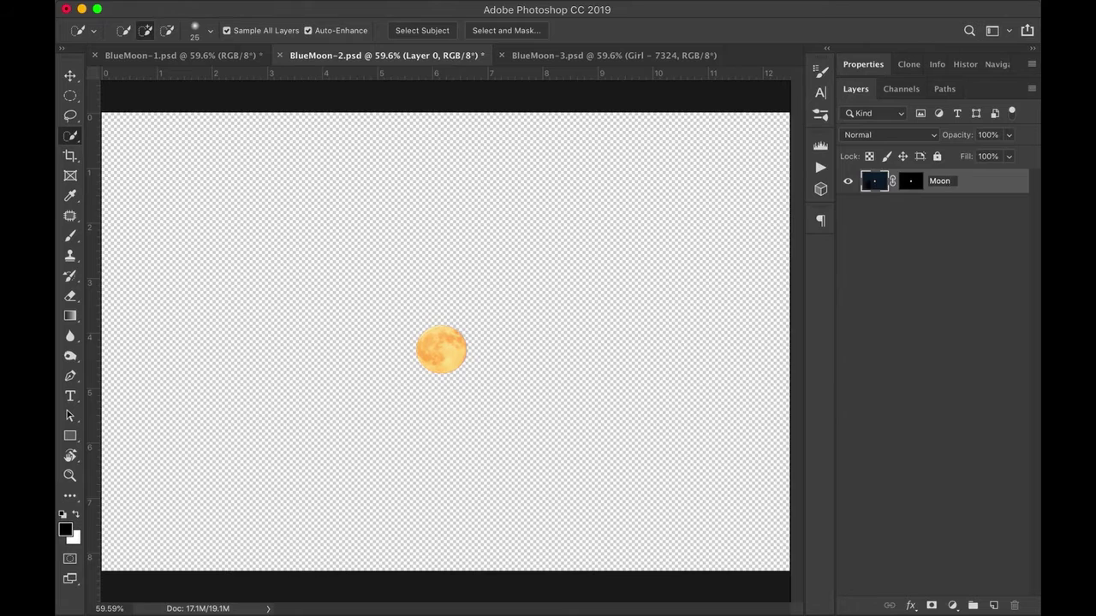
pyautogui.press('Return')
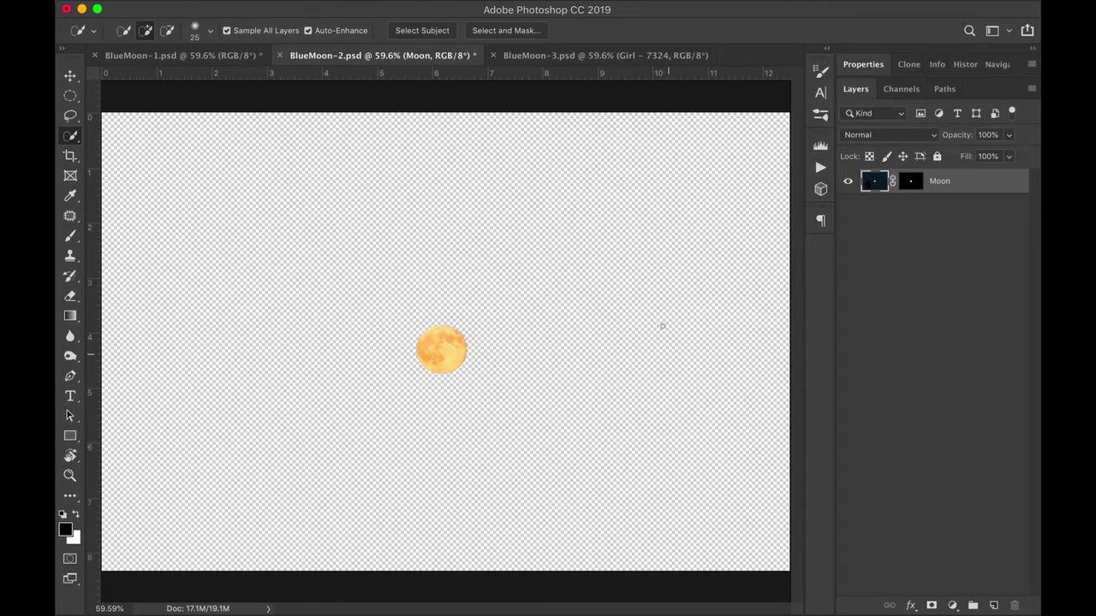
# - Duplicate the Moon layer into the BlueMoon-1.psd document
pyautogui.rightClick(965, 185)
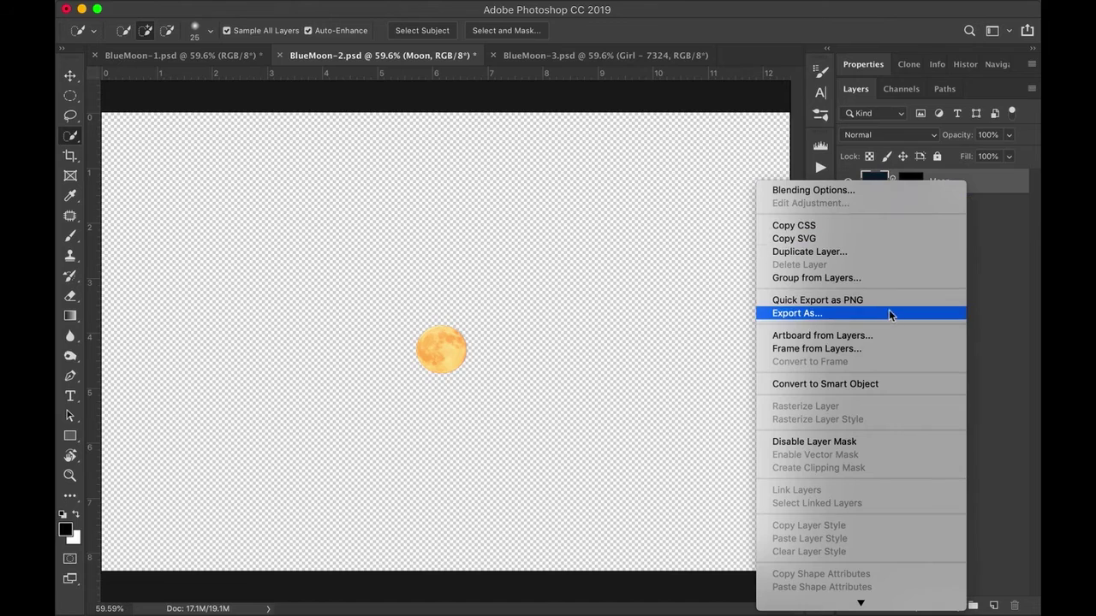
pyautogui.click(830, 254)
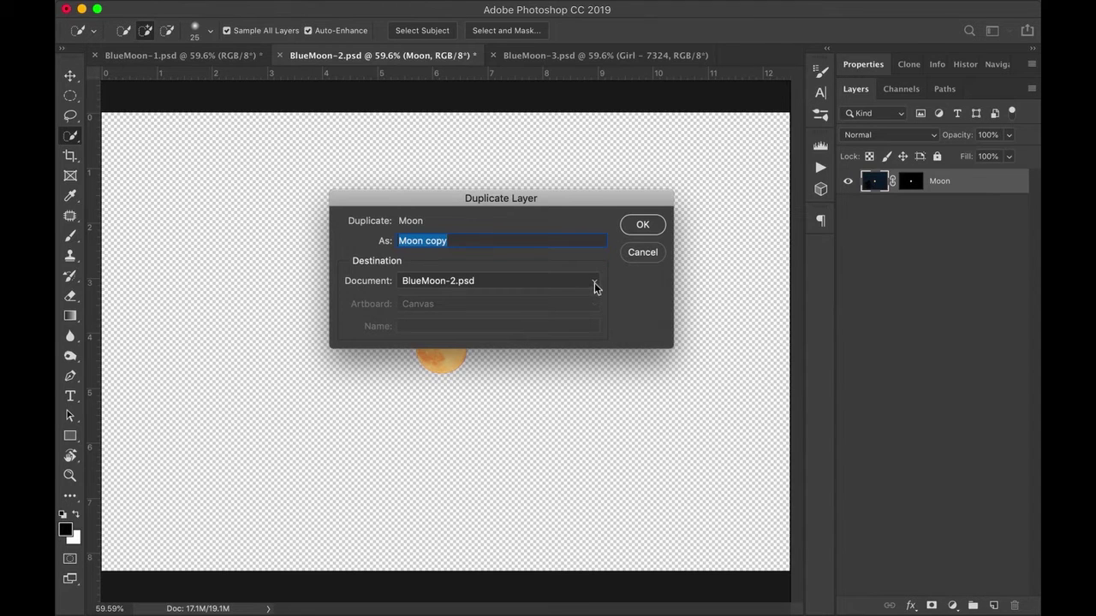
pyautogui.click(595, 285)
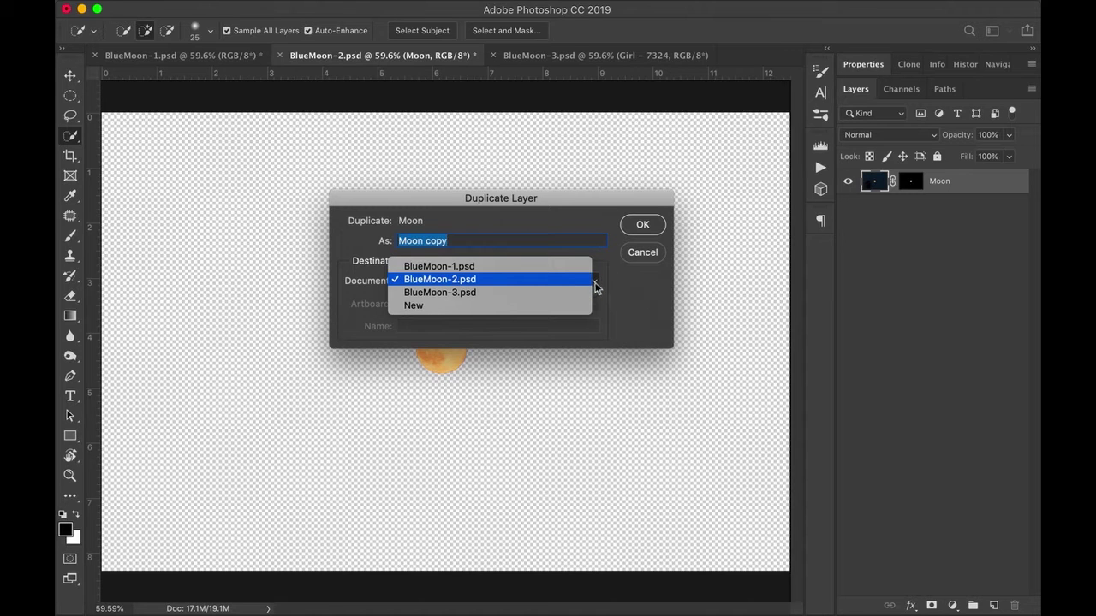
pyautogui.click(453, 267)
pyautogui.click(656, 226)
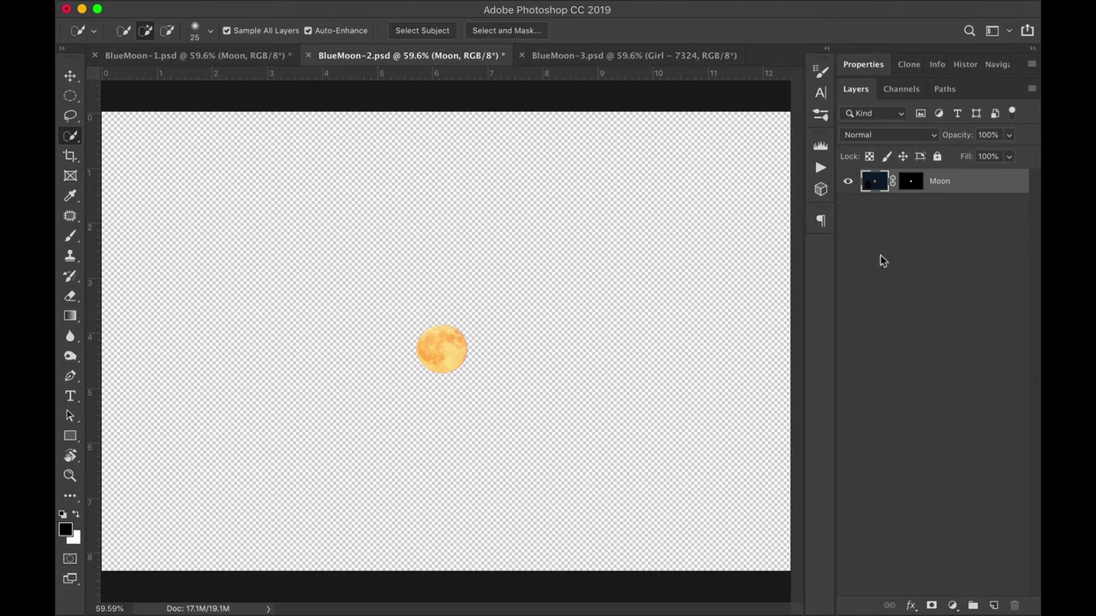
# - In BlueMoon-1, move the orange moon down-right over the small white moon
pyautogui.click(236, 57)
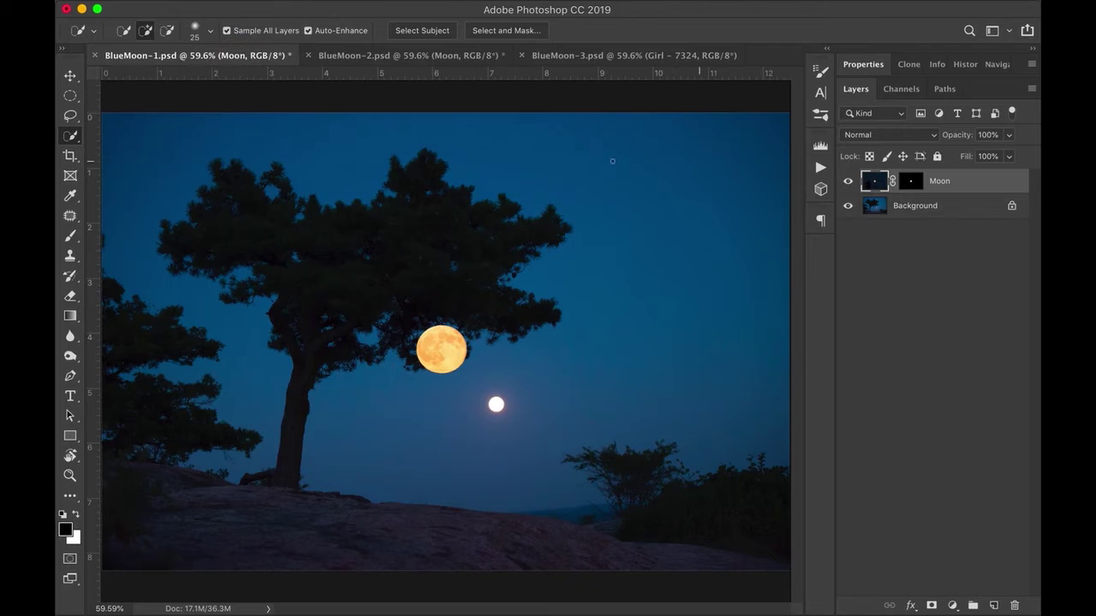
pyautogui.click(71, 76)
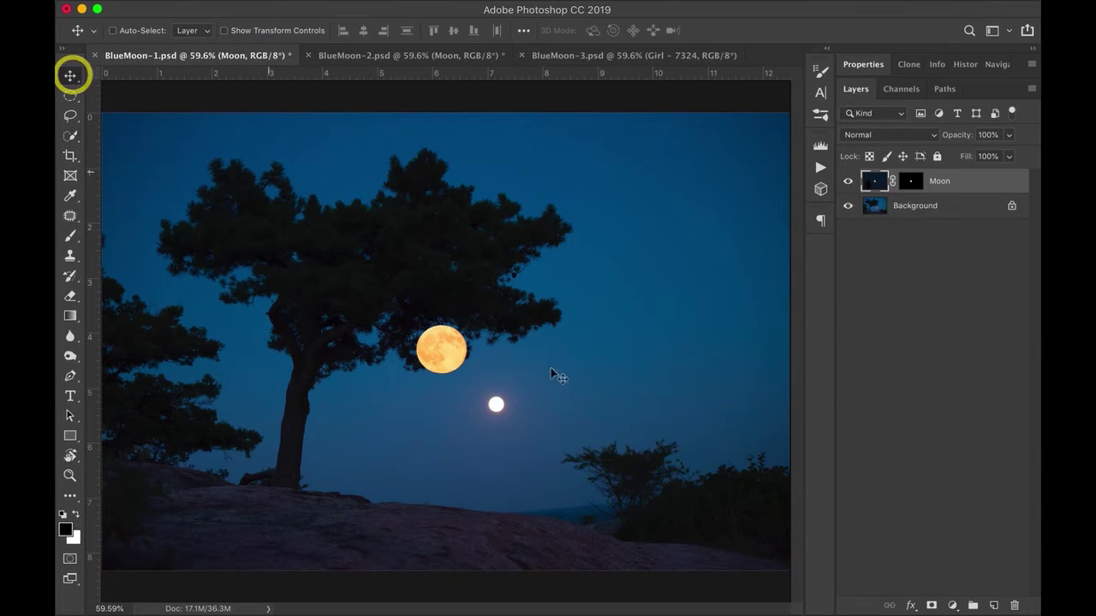
pyautogui.moveTo(441, 359); pyautogui.dragTo(496, 415)
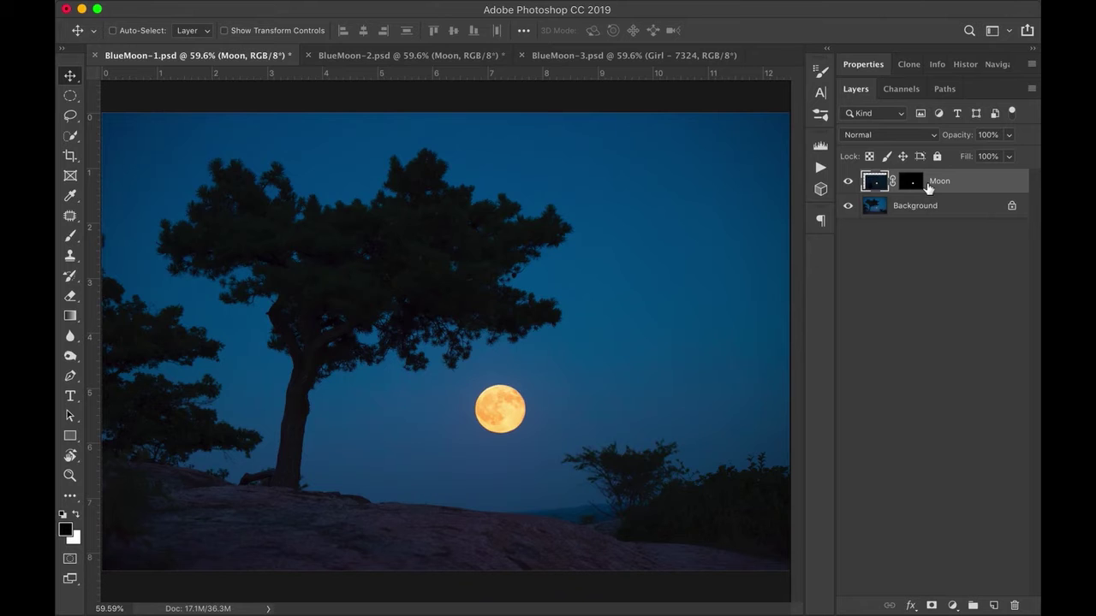
# - In BlueMoon-3, view the Girl - 7324 layer's mask on its own, then return to colour
pyautogui.click(605, 58)
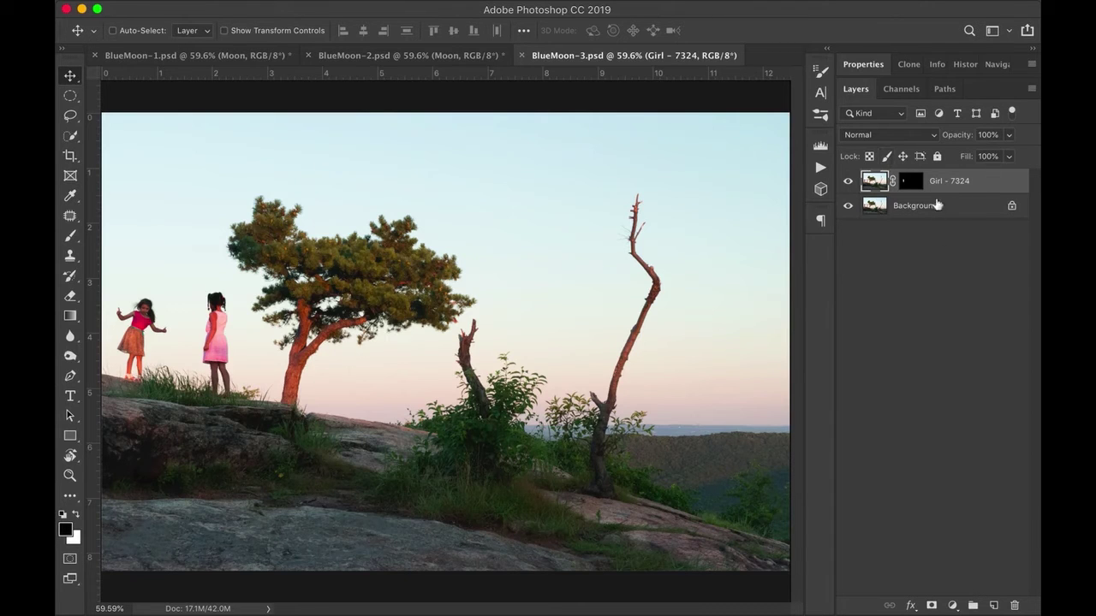
pyautogui.click(961, 181)
pyautogui.keyDown('alt'); pyautogui.click(910, 182); pyautogui.keyUp('alt')
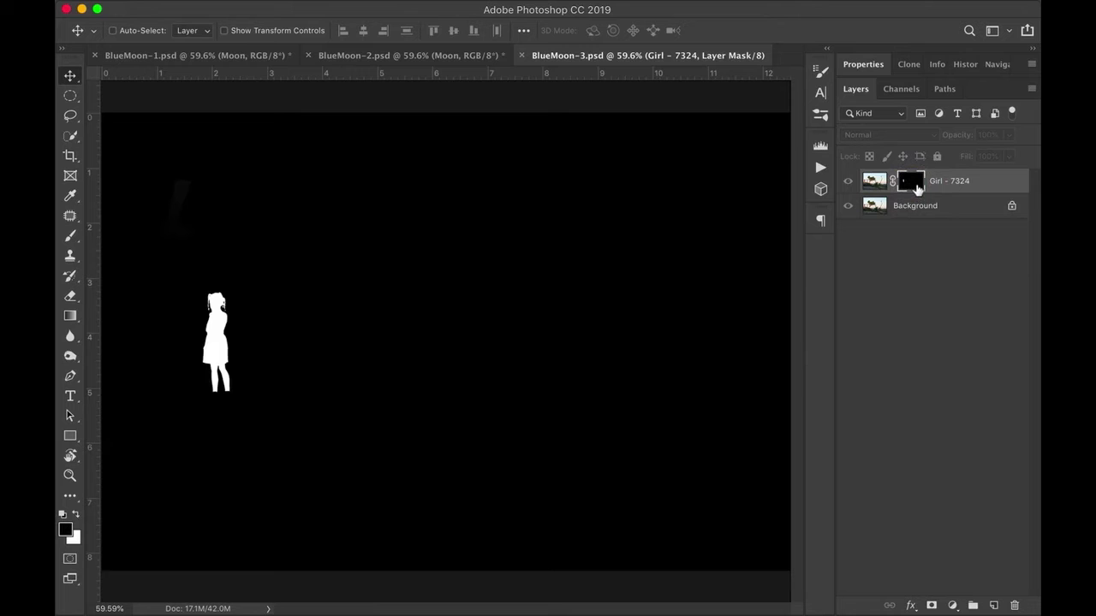
pyautogui.keyDown('alt'); pyautogui.click(914, 183); pyautogui.keyUp('alt')
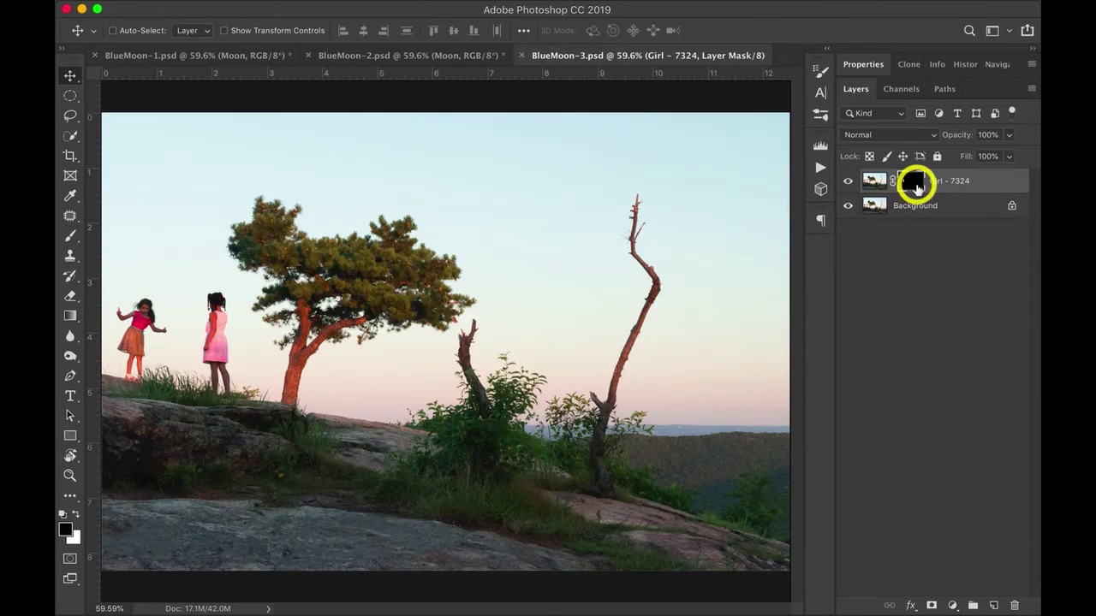
# - Duplicate the Girl - 7324 layer into BlueMoon-1.psd and view it there
pyautogui.rightClick(965, 183)
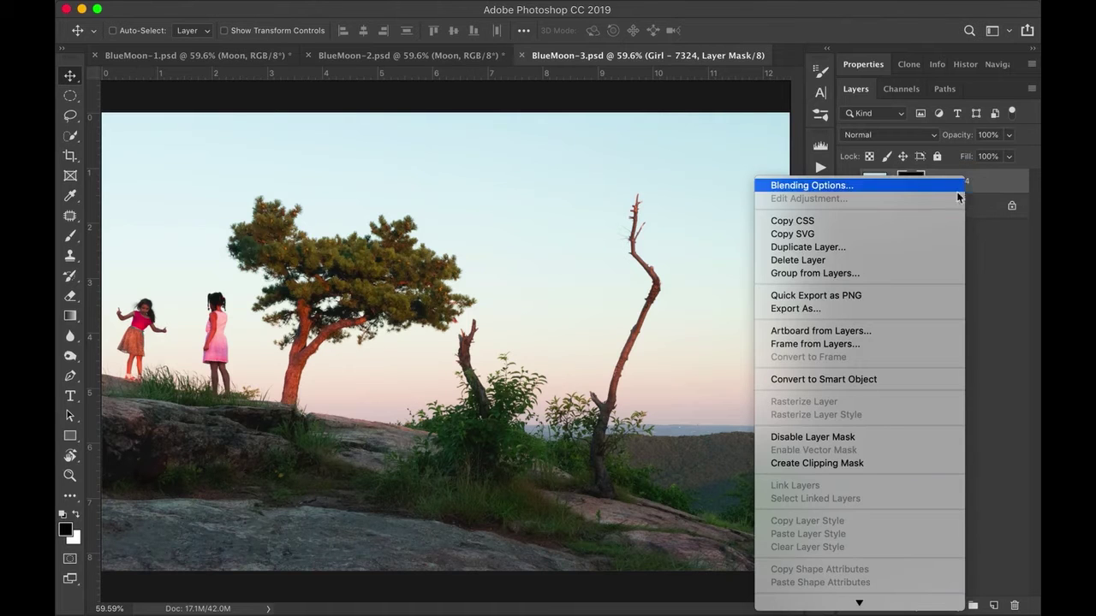
pyautogui.click(860, 246)
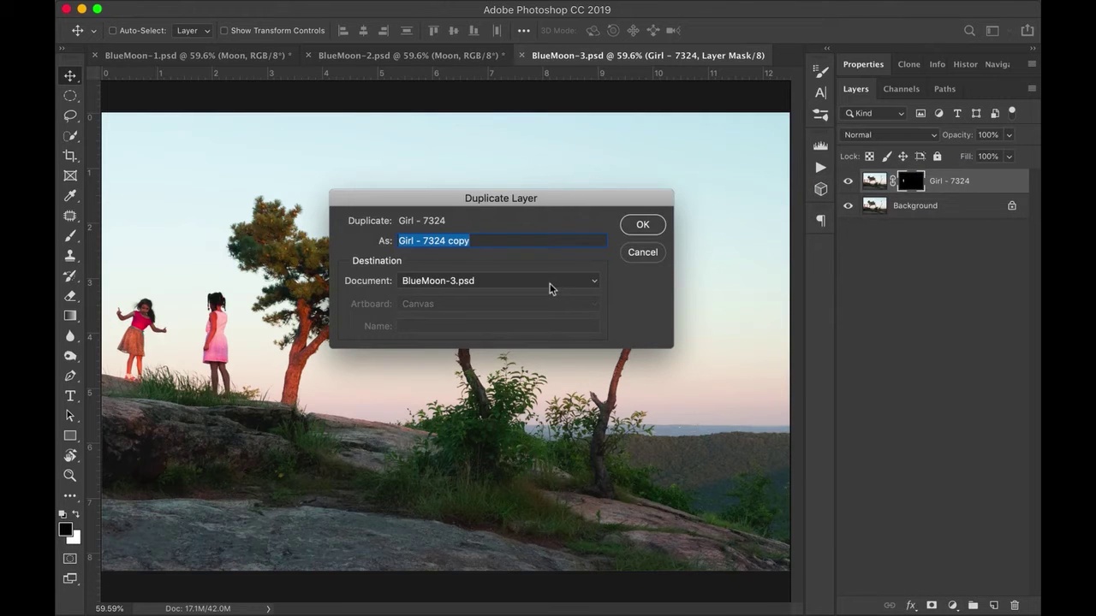
pyautogui.click(551, 288)
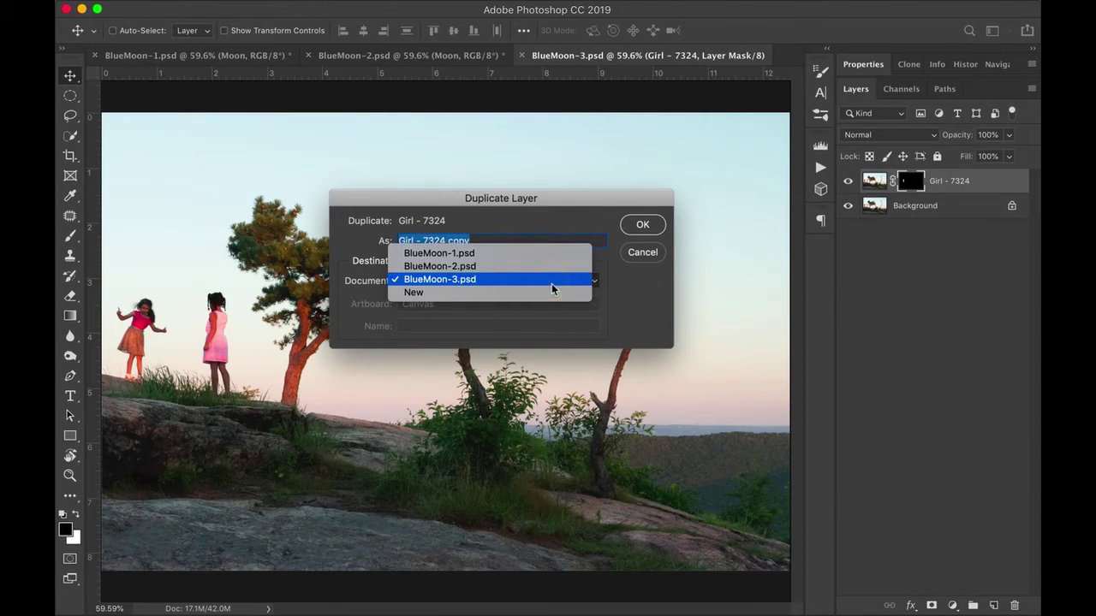
pyautogui.click(508, 252)
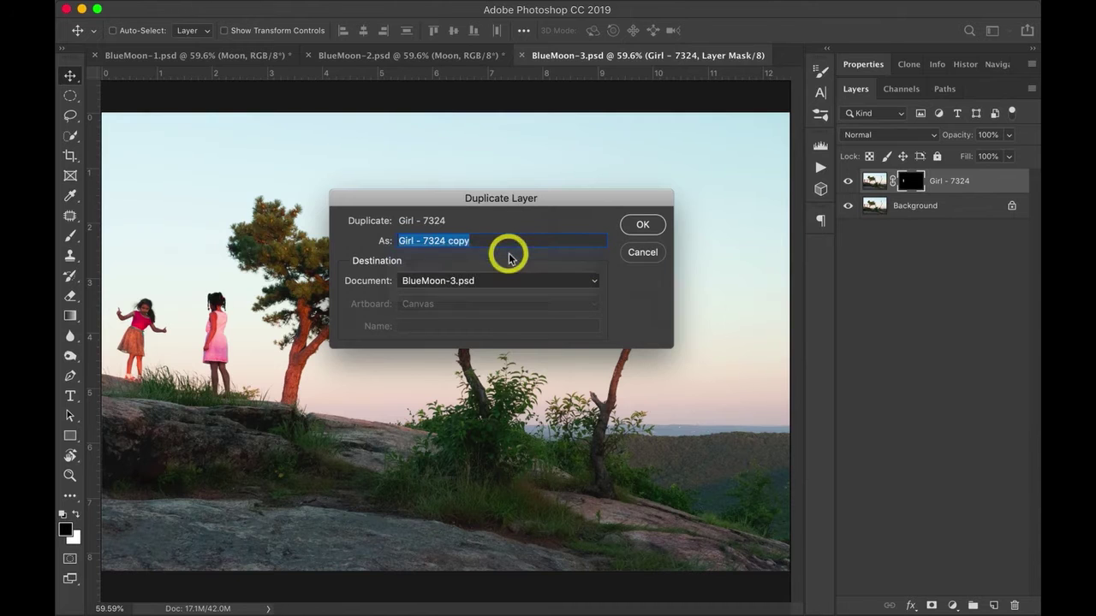
pyautogui.click(641, 226)
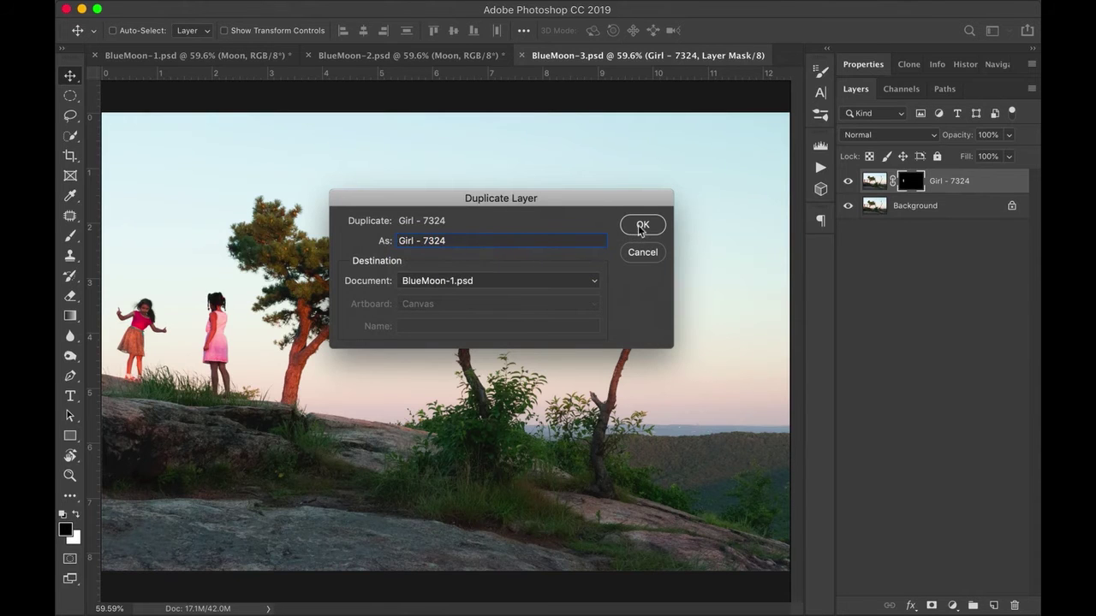
pyautogui.click(640, 228)
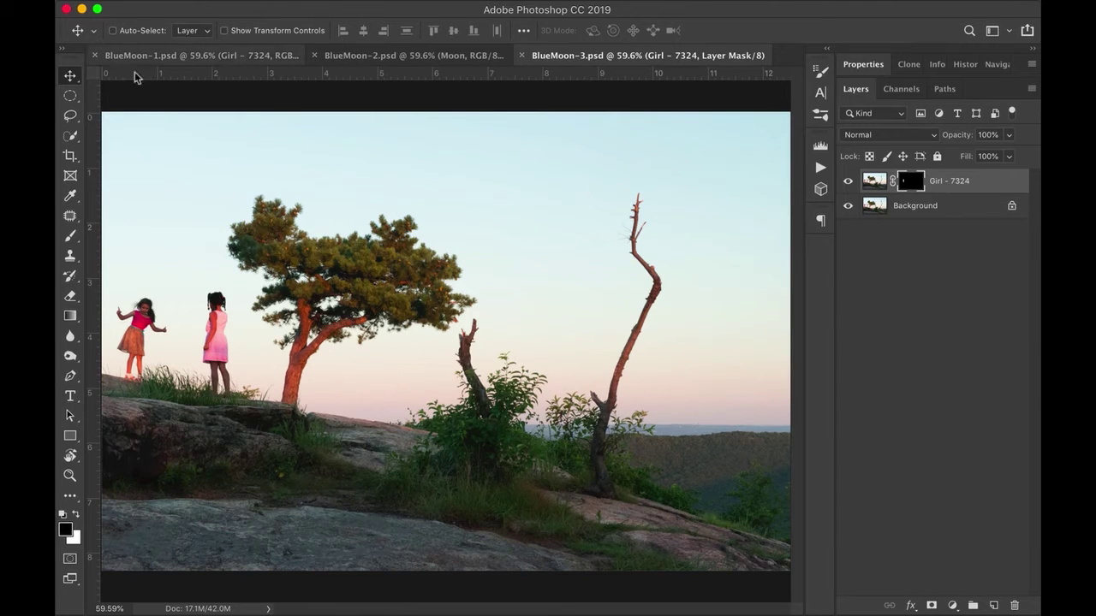
pyautogui.click(211, 55)
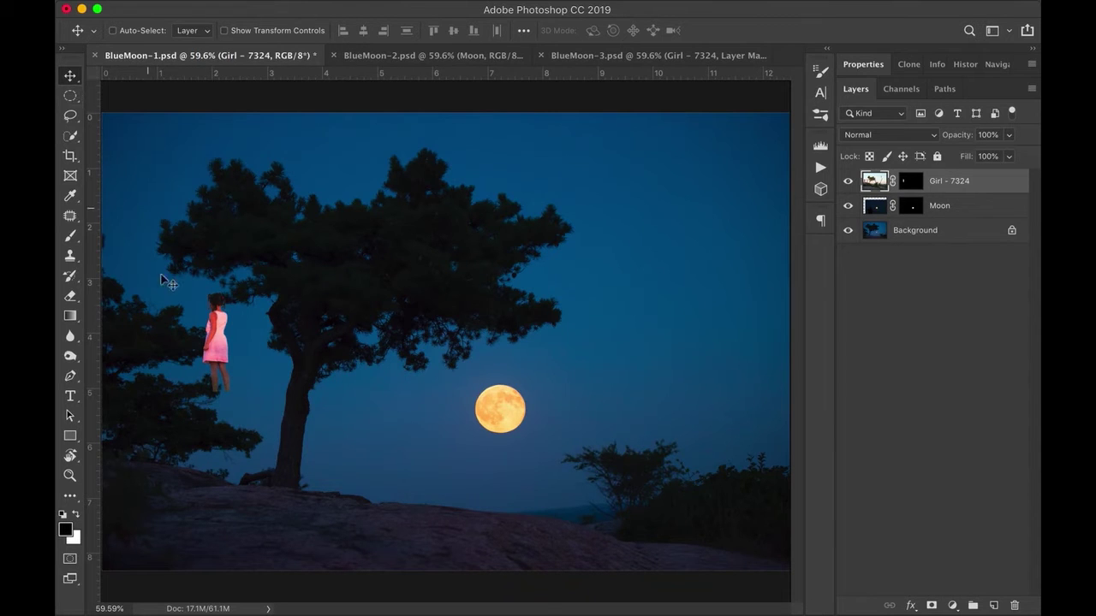
# - Drag the girl beside the trunk and flip her horizontally with Free Transform
pyautogui.click(218, 338)
pyautogui.moveTo(220, 341); pyautogui.dragTo(388, 436)
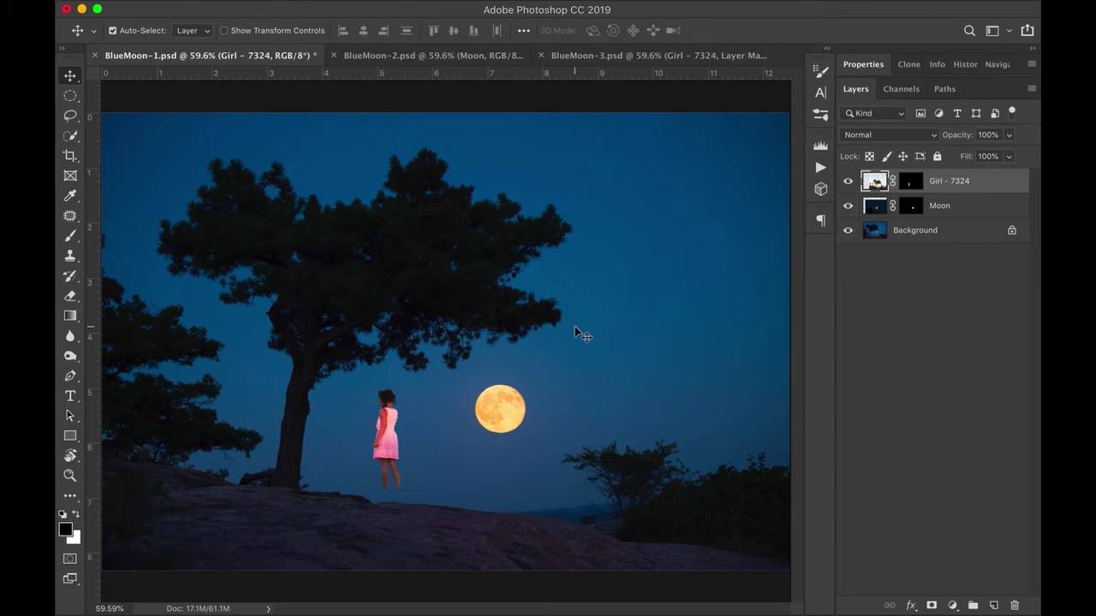
pyautogui.press('super+t')
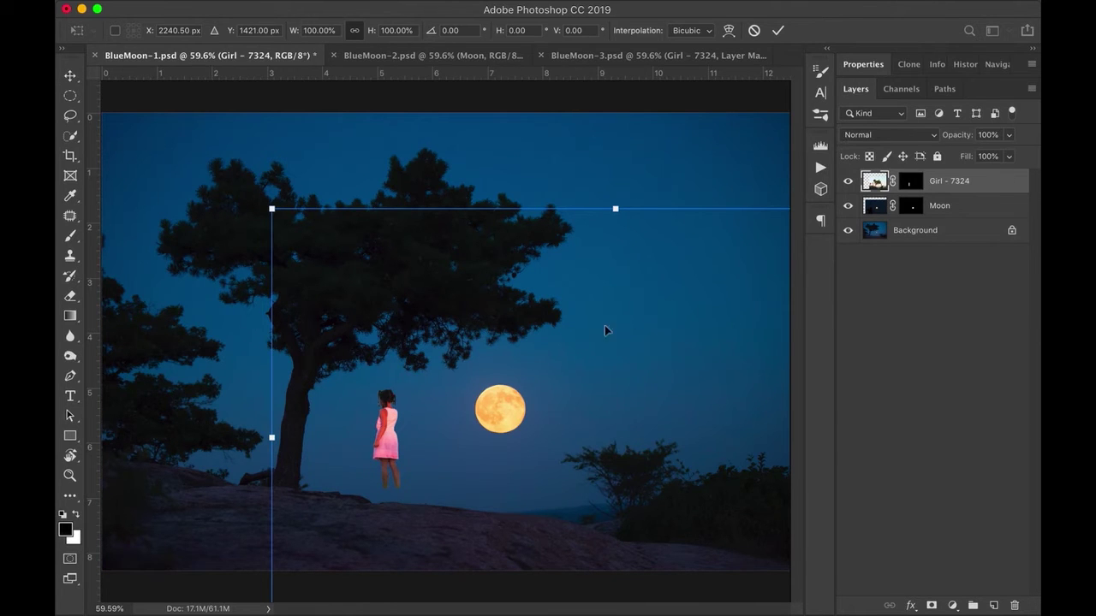
pyautogui.rightClick(611, 401)
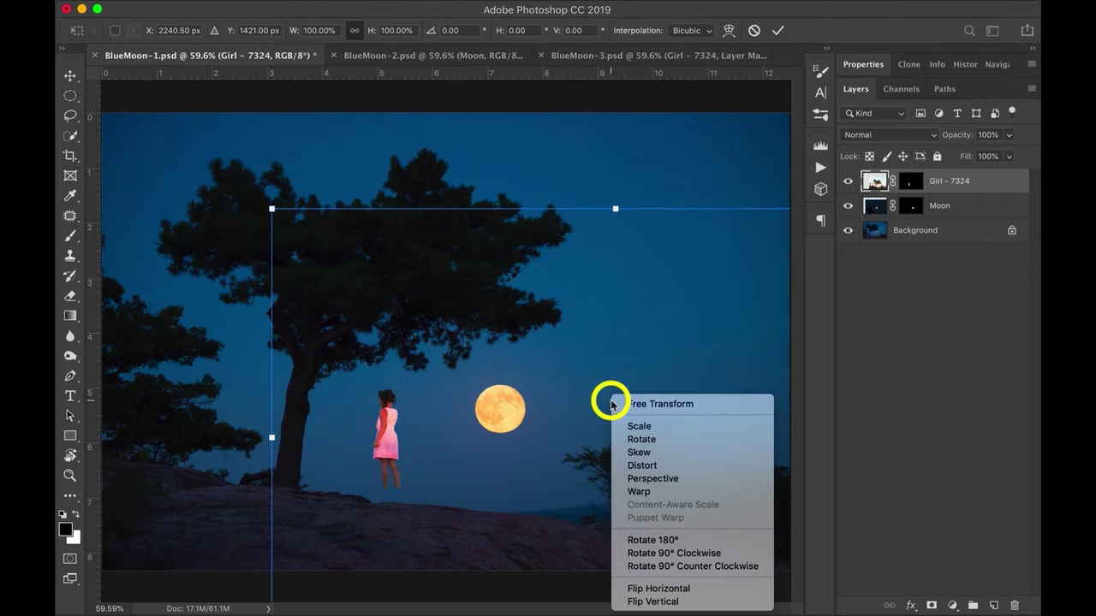
pyautogui.click(694, 589)
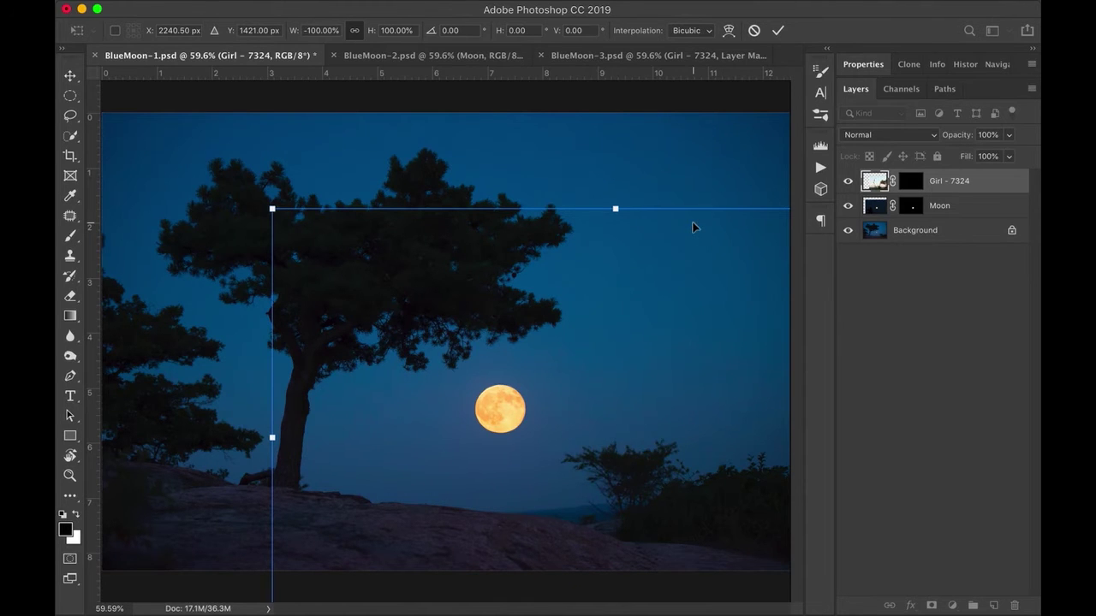
# - Slide the flipped girl back beside the trunk and lower her feet onto the rock
pyautogui.press('super+minus')
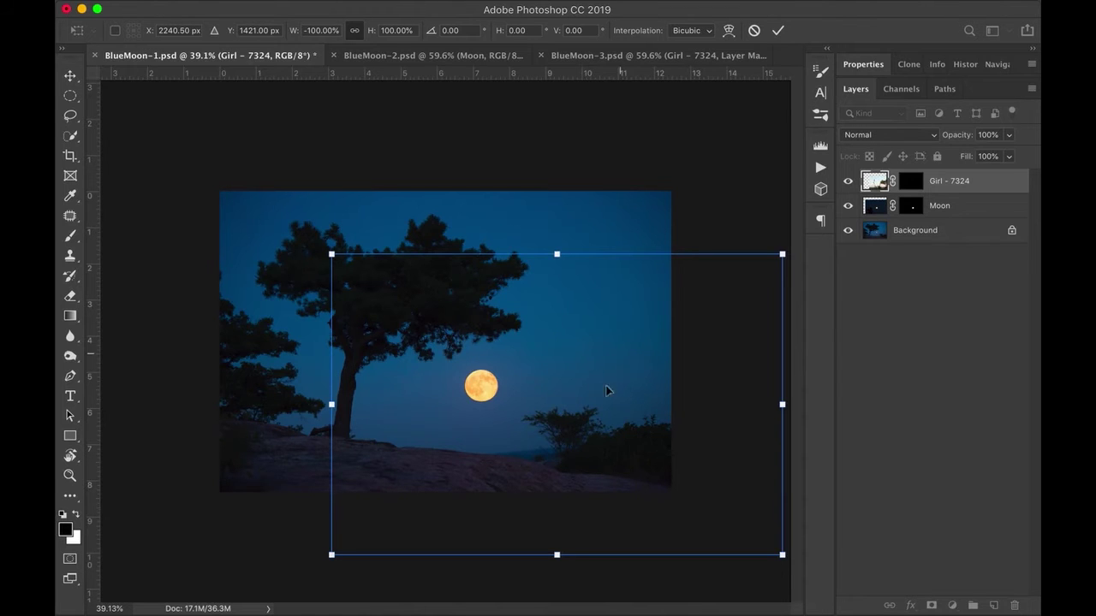
pyautogui.moveTo(625, 394); pyautogui.dragTo(305, 394)
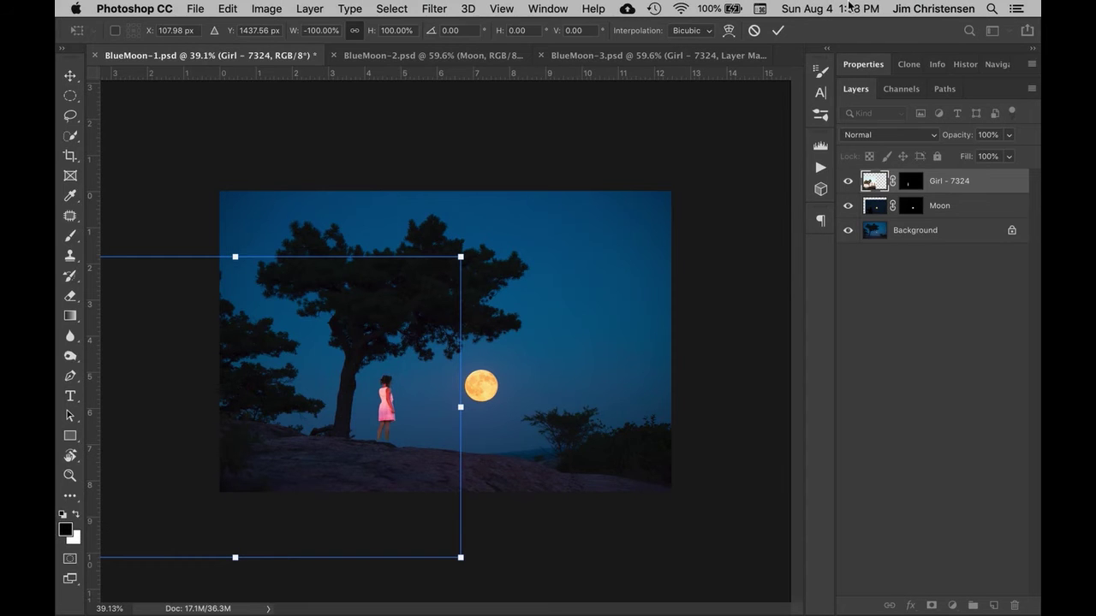
pyautogui.press('super+equal')
pyautogui.press('super+equal')
pyautogui.press('super+equal')
pyautogui.press('super+equal')
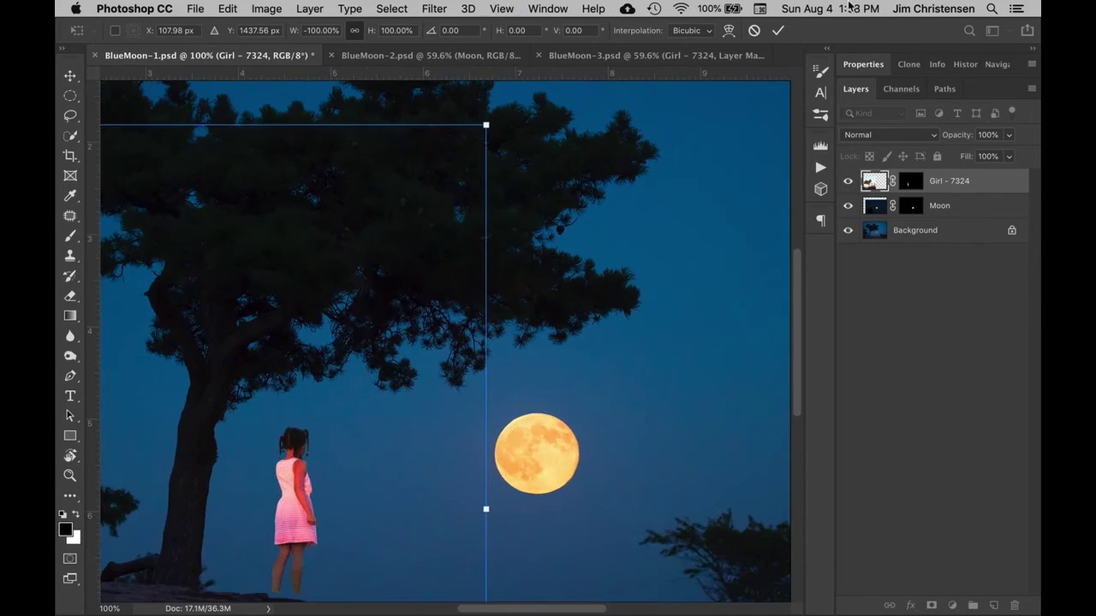
pyautogui.press('super+equal')
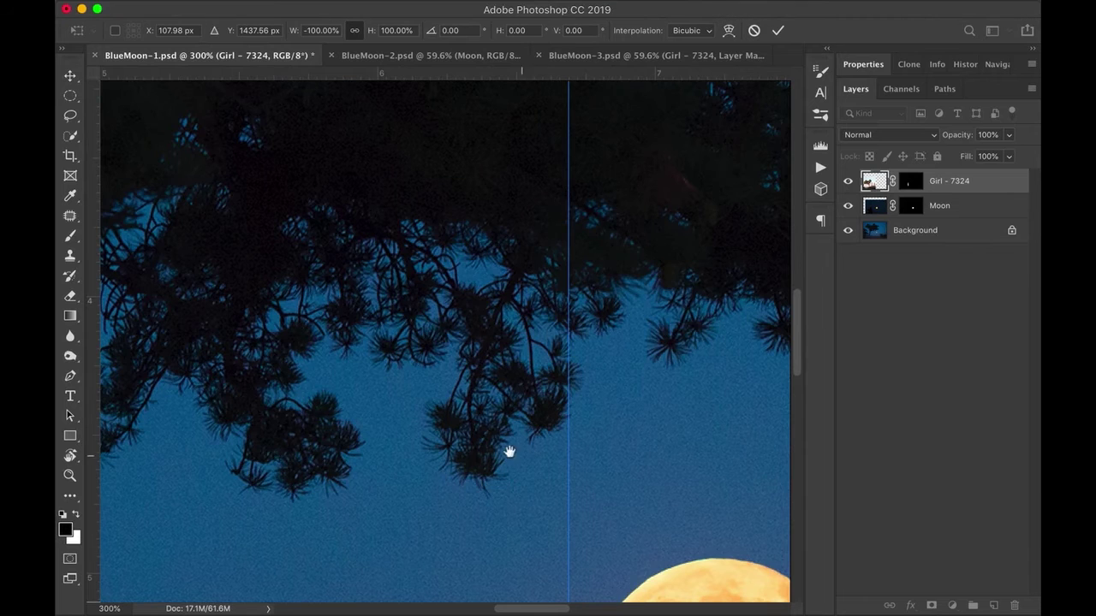
pyautogui.moveTo(510, 441); pyautogui.dragTo(797, 12)
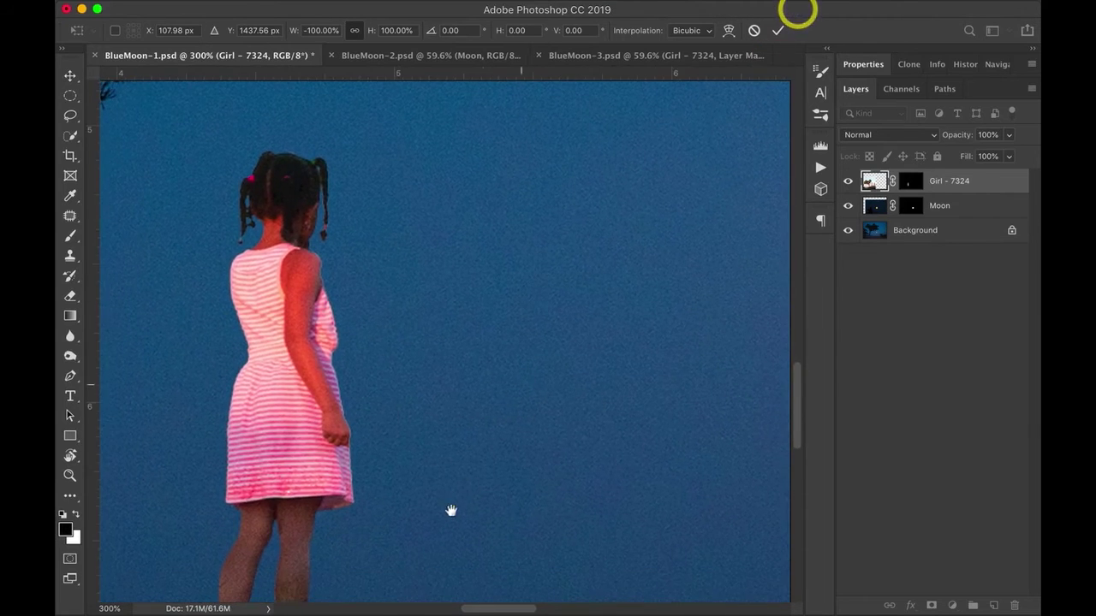
pyautogui.moveTo(450, 508); pyautogui.dragTo(602, 247)
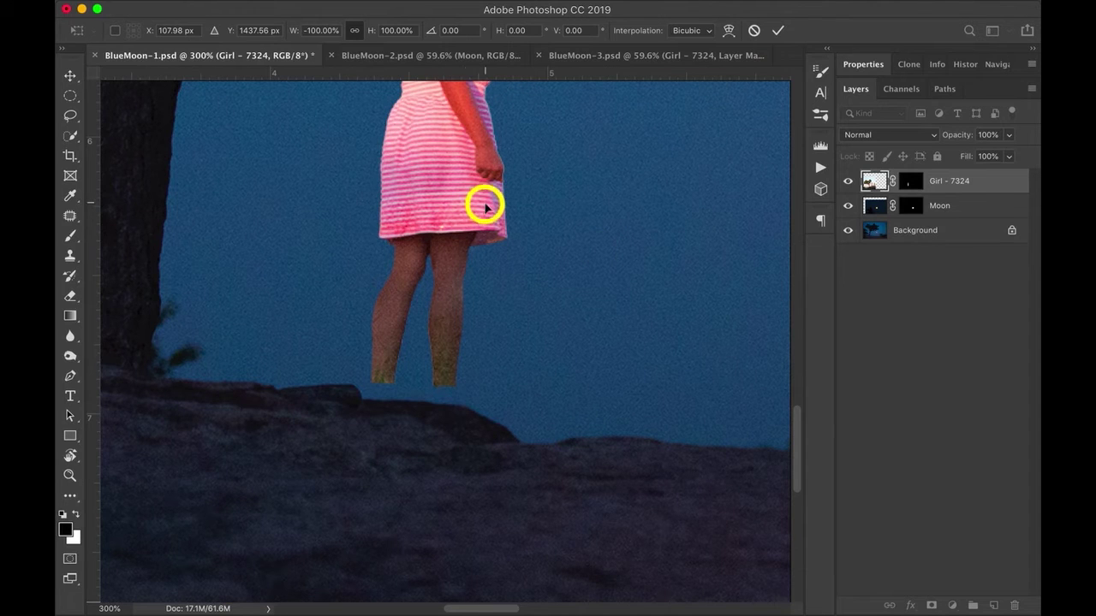
pyautogui.moveTo(485, 207); pyautogui.dragTo(482, 224)
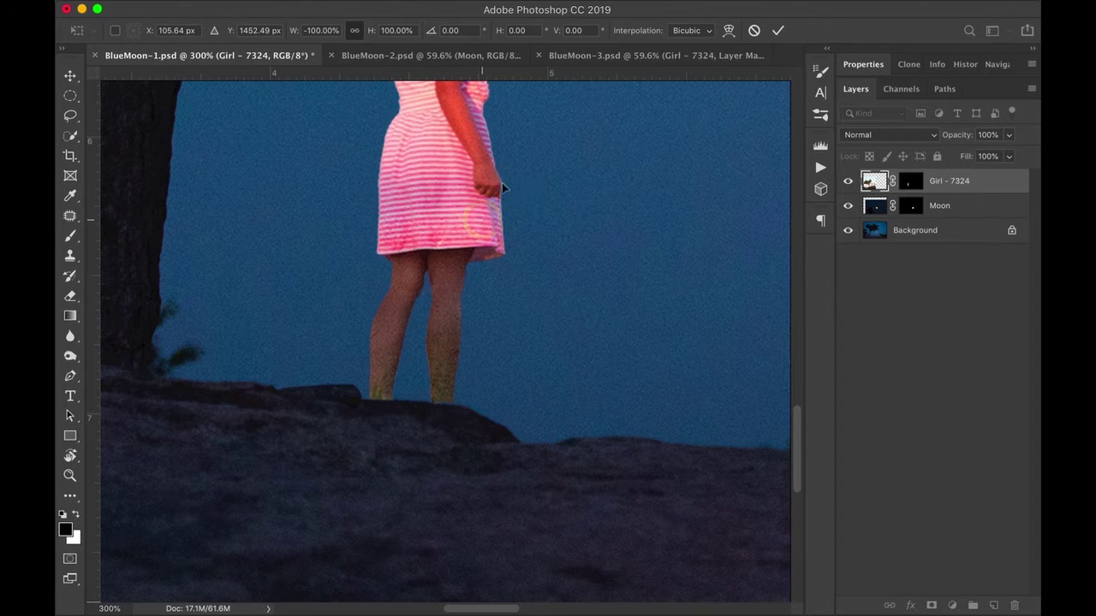
pyautogui.press('super+0')
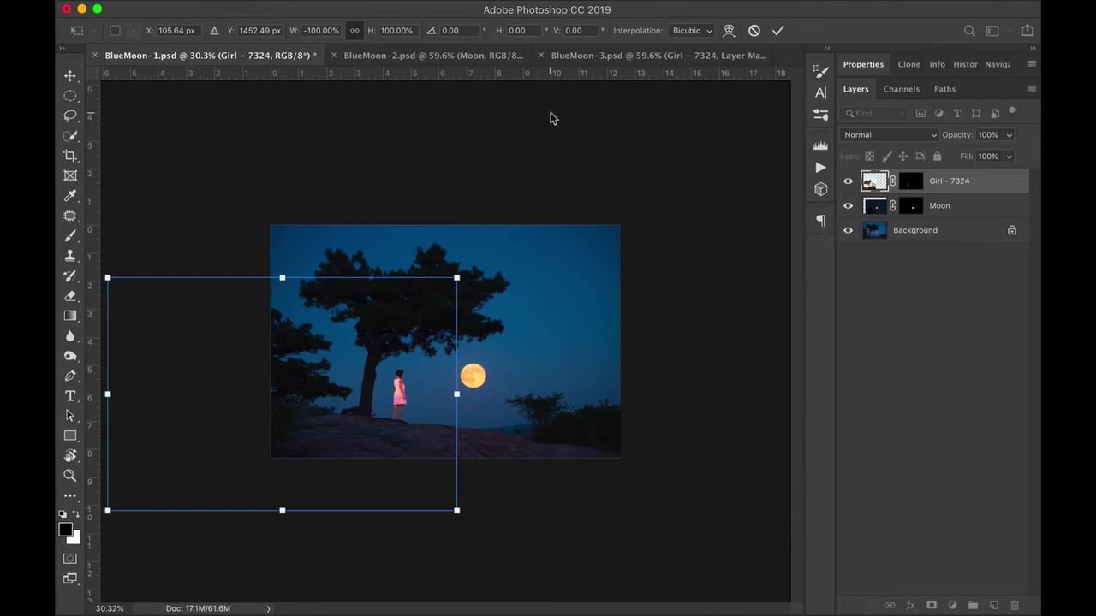
# - Commit the girl's transform and add a Curves layer with its highlight point pulled down
pyautogui.click(777, 30)
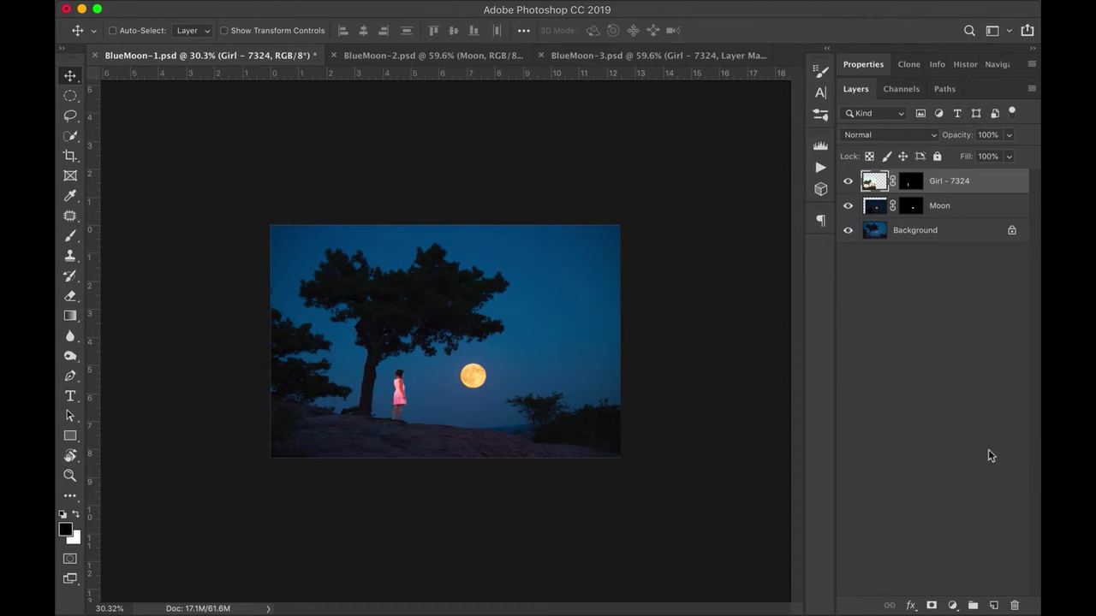
pyautogui.click(952, 605)
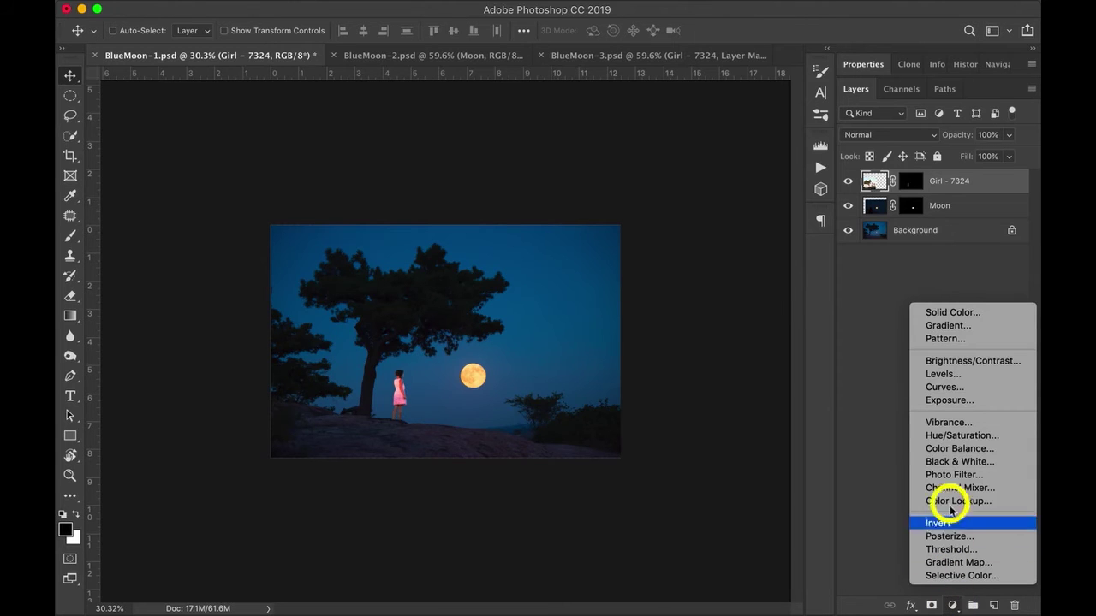
pyautogui.click(942, 387)
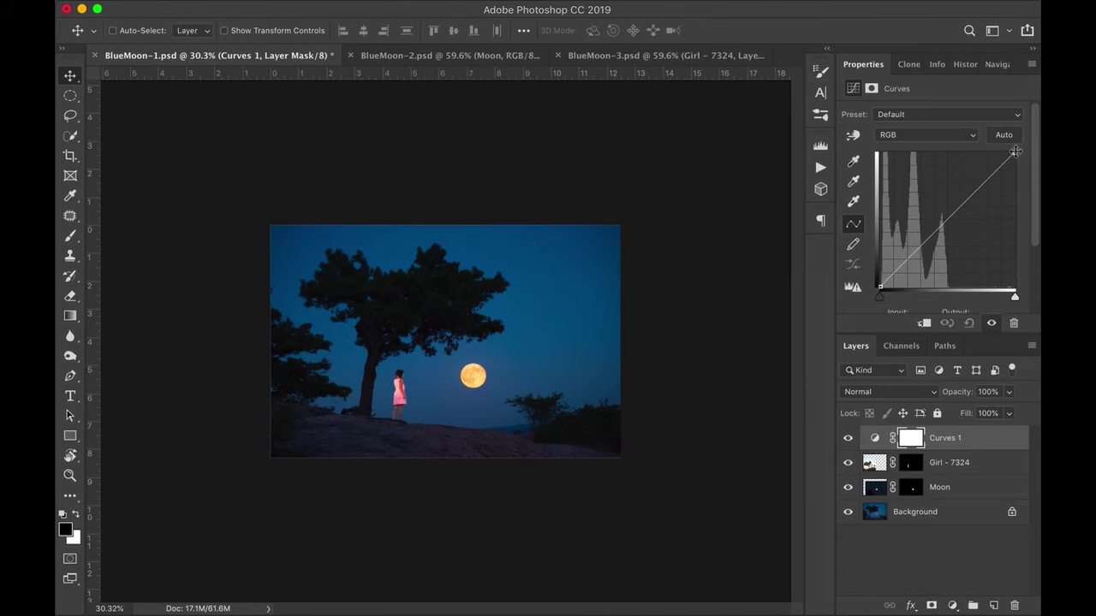
pyautogui.moveTo(1014, 153)
pyautogui.mouseDown()
pyautogui.moveTo(1014, 217)
pyautogui.moveTo(1026, 140)
pyautogui.mouseUp()
# - Clip the Curves 1 adjustment to the Girl - 7324 layer
pyautogui.rightClick(971, 441)
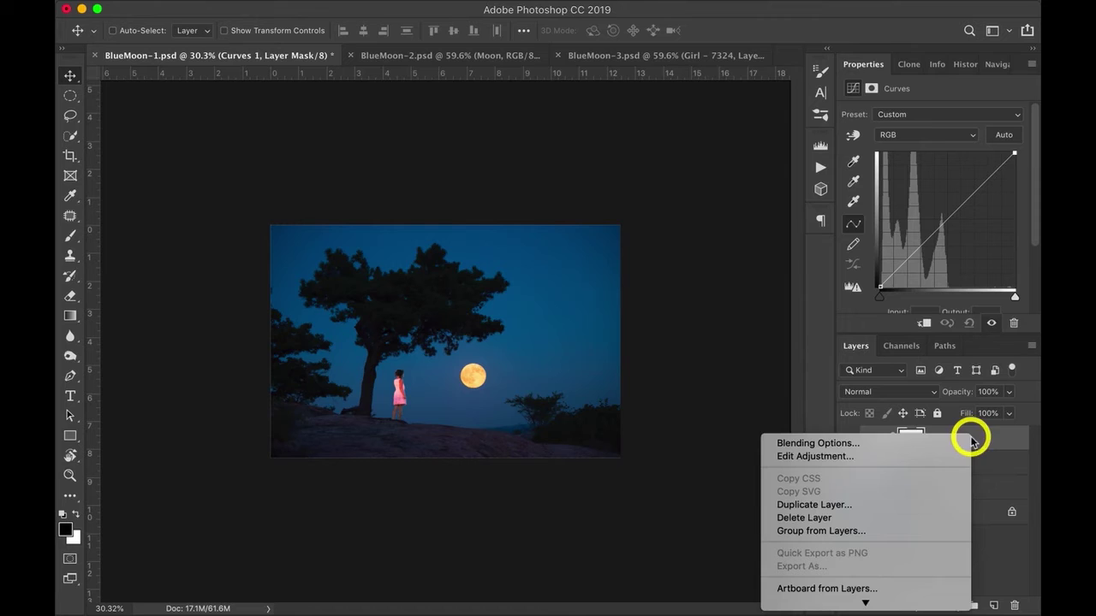
pyautogui.scroll(-2, 856, 564)
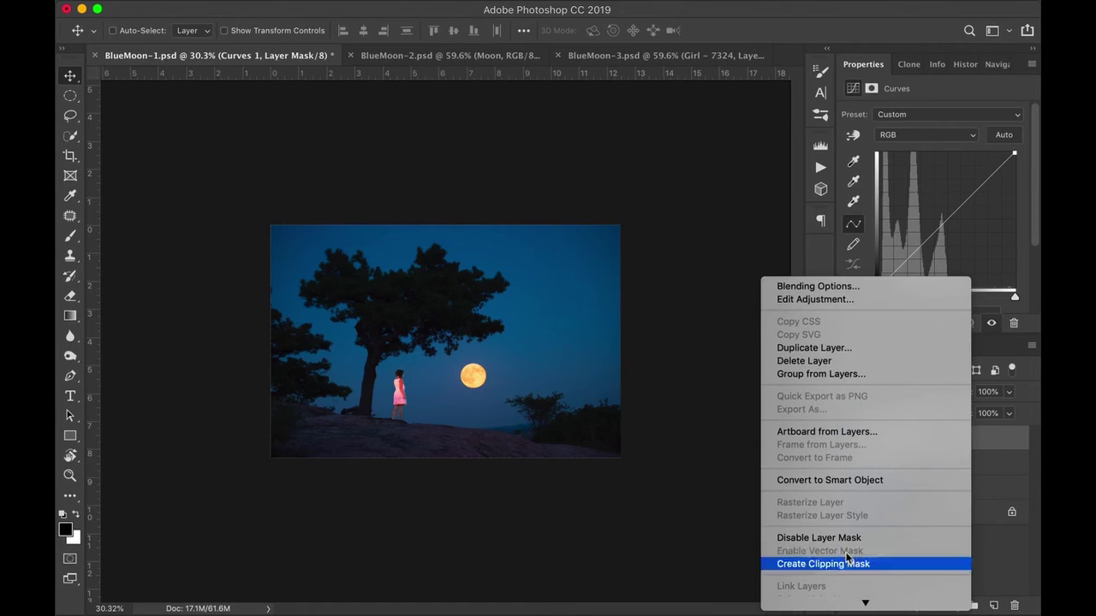
pyautogui.click(848, 565)
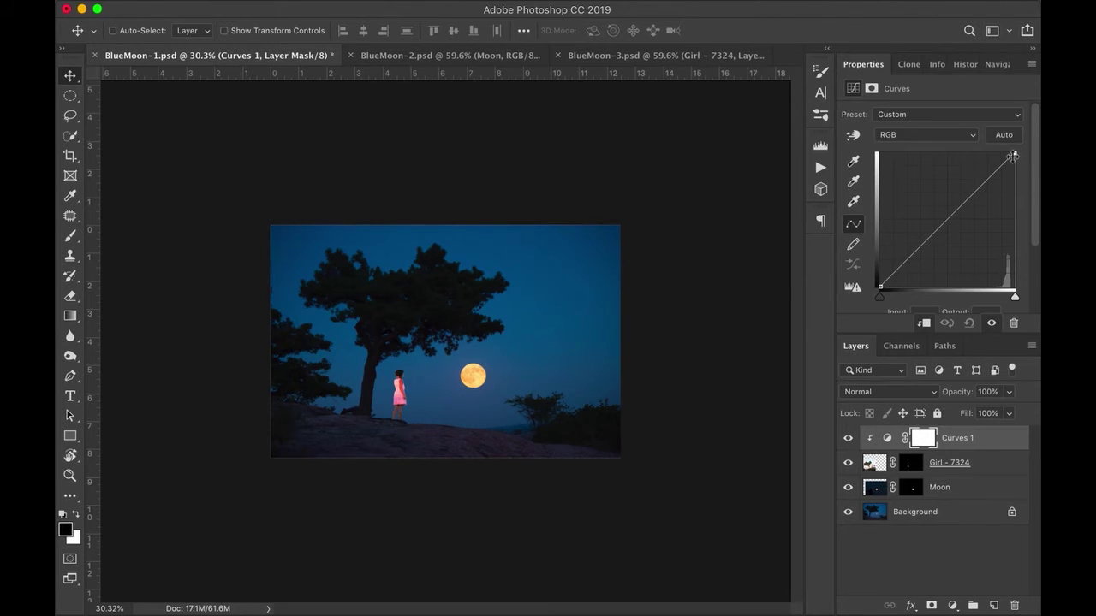
# - Lower the curve's top-right point to output 118 to darken the girl, then fit the image in the window
pyautogui.moveTo(1013, 155); pyautogui.dragTo(1034, 222)
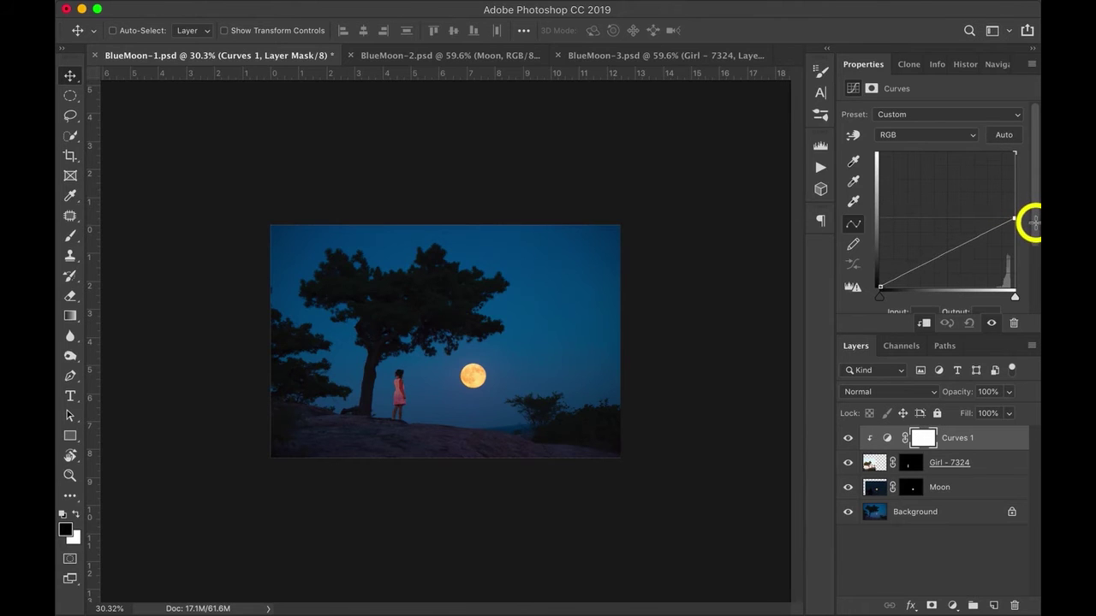
pyautogui.scroll(-2, 1031, 244)
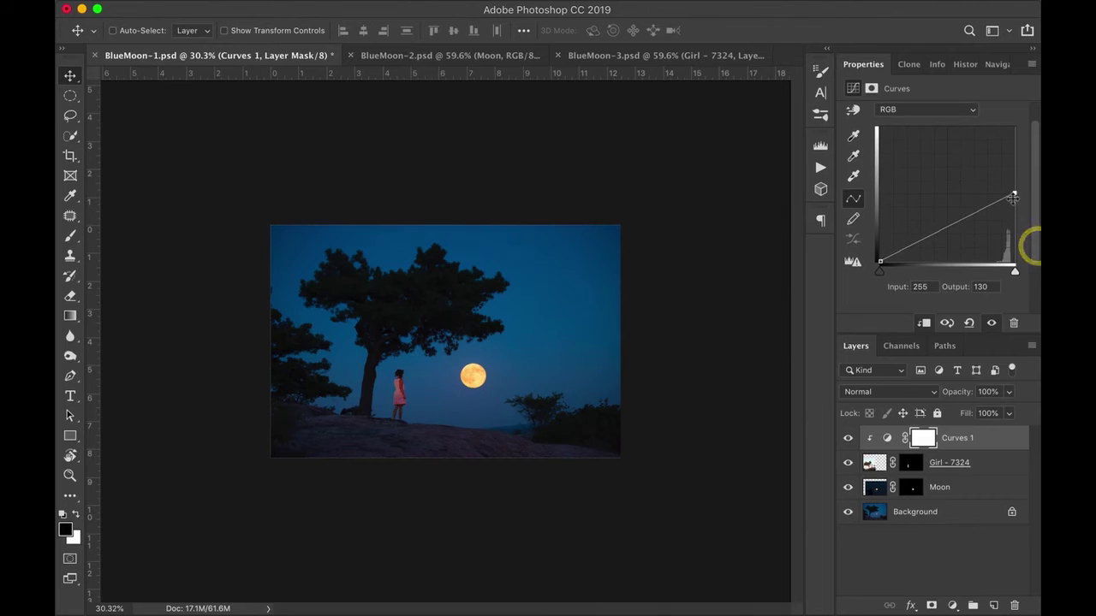
pyautogui.moveTo(1016, 192); pyautogui.dragTo(1018, 200)
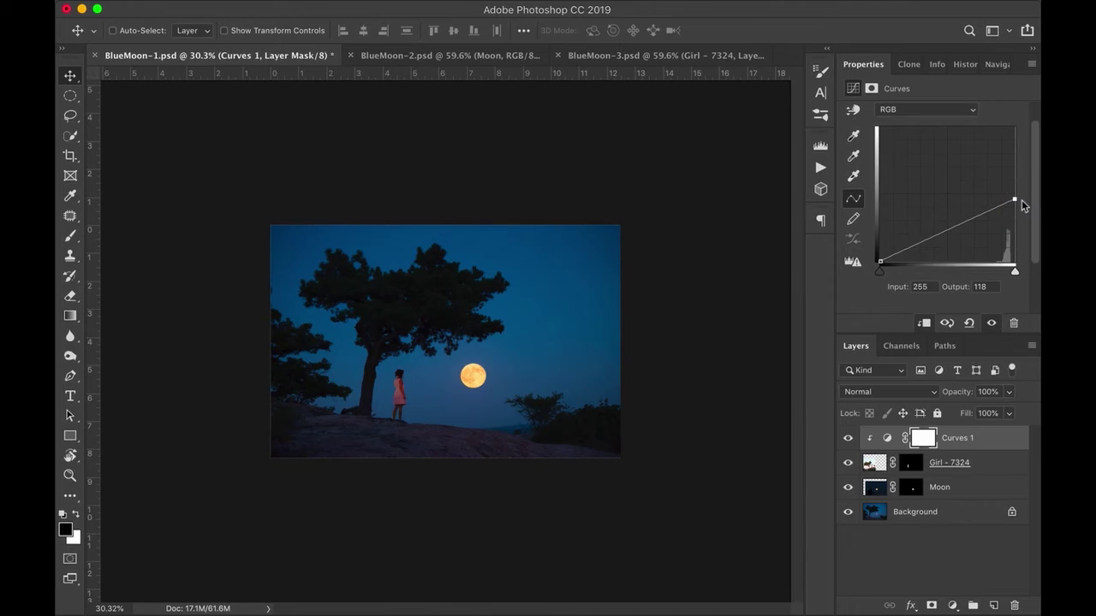
pyautogui.press('super+0')
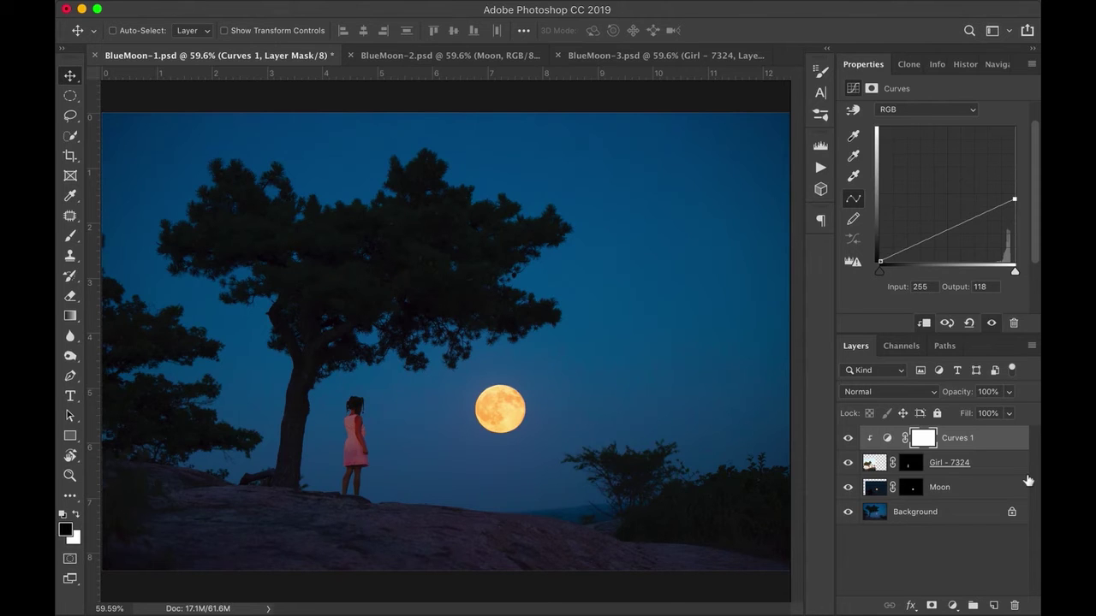
# - Move Moon above Curves 1, then add a Curves 2 adjustment and place it just below Moon
pyautogui.click(977, 491)
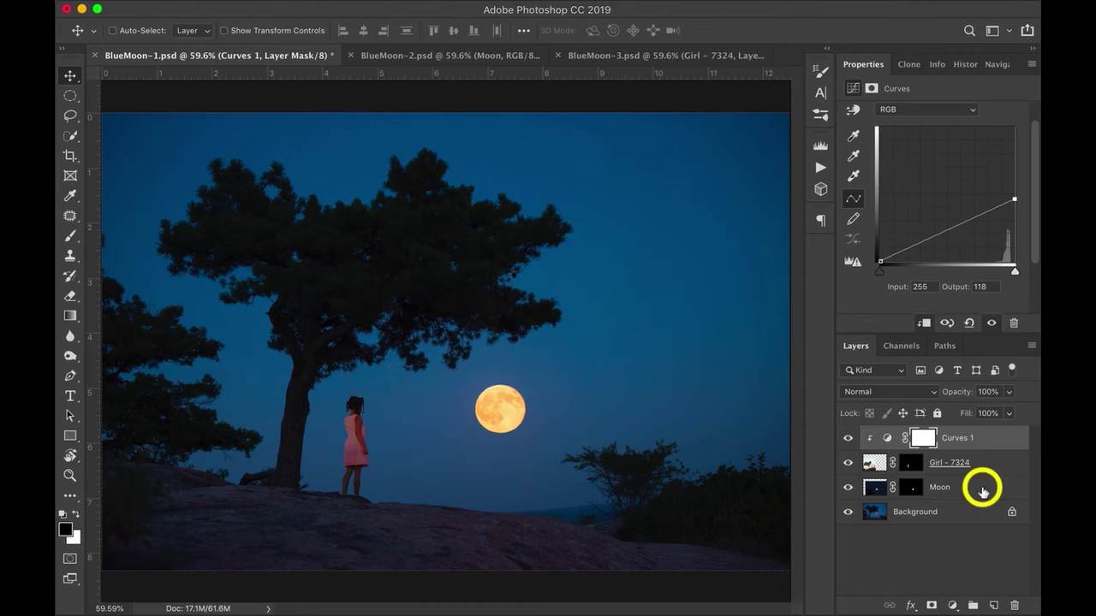
pyautogui.moveTo(975, 490); pyautogui.dragTo(984, 433)
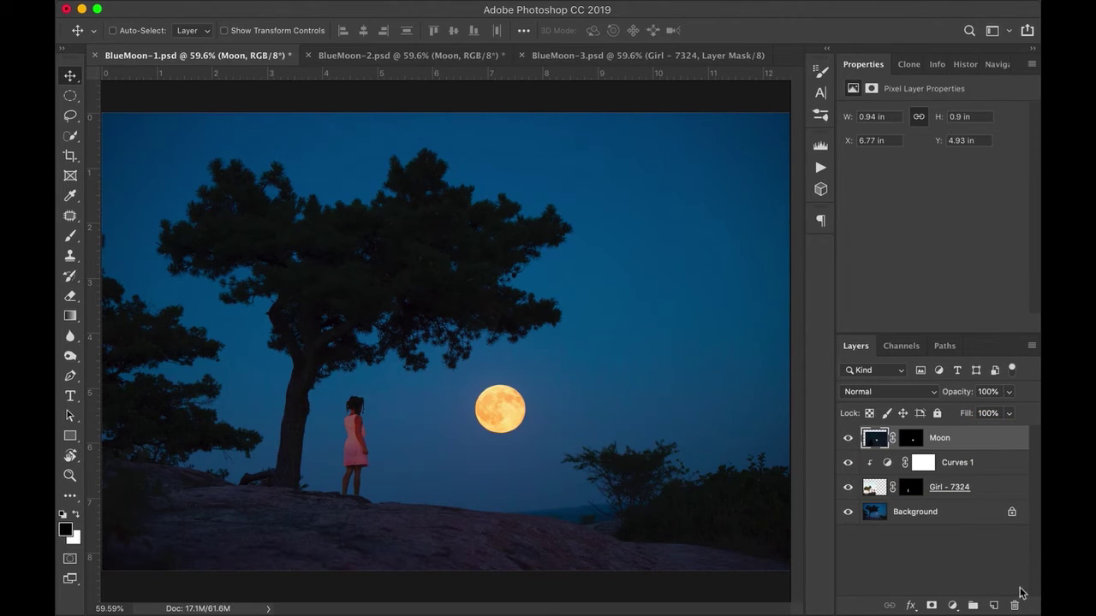
pyautogui.click(953, 606)
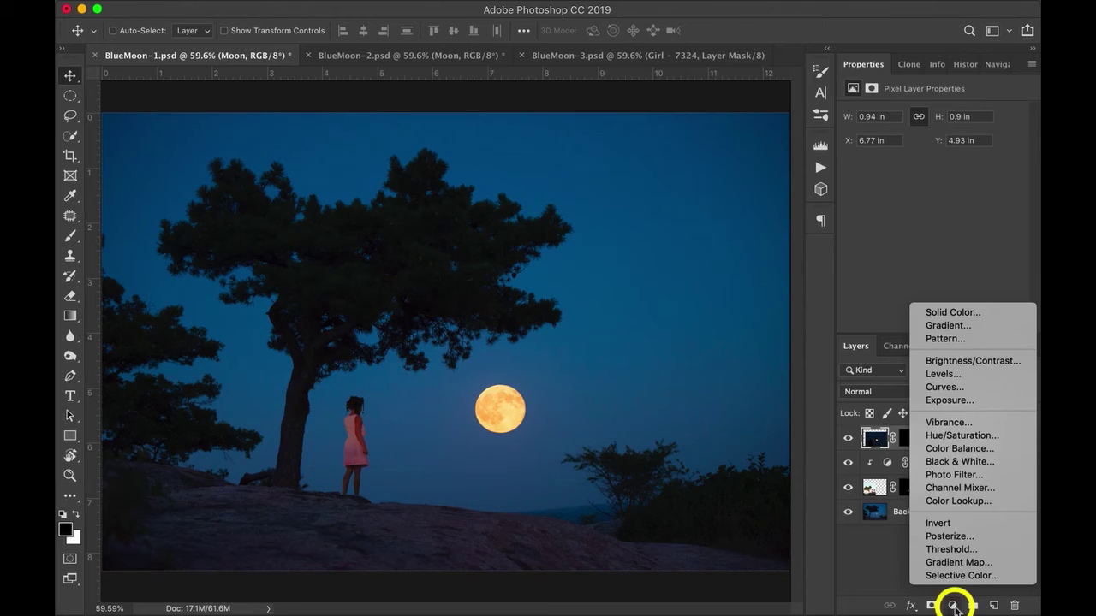
pyautogui.click(946, 387)
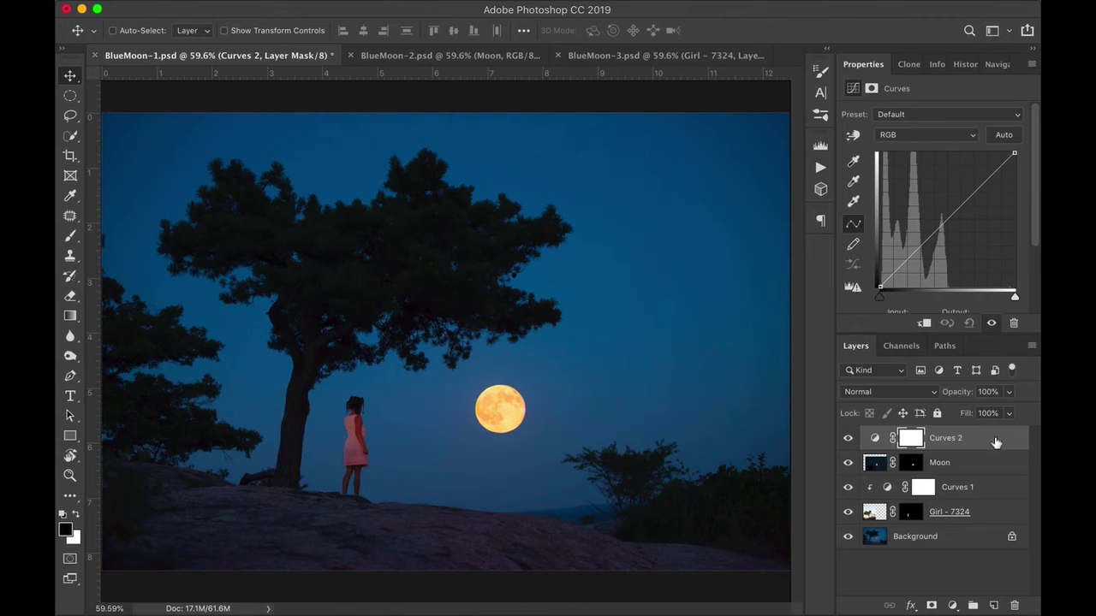
pyautogui.moveTo(996, 438); pyautogui.dragTo(996, 466)
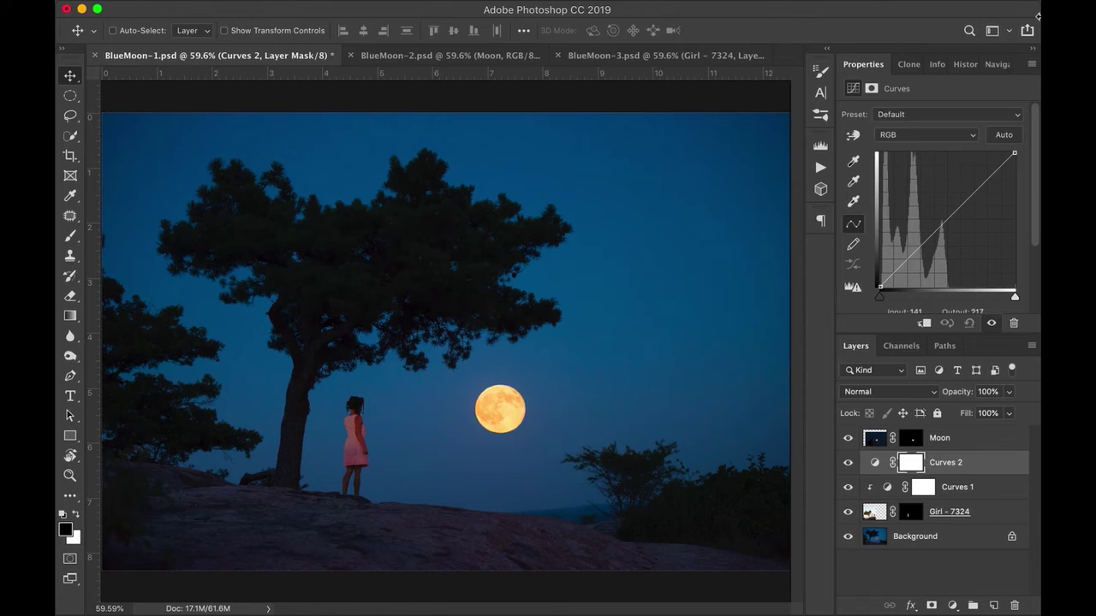
# - Pull the Curves 2 white input slider left to brighten the scene, then select its layer mask
pyautogui.moveTo(1015, 298); pyautogui.dragTo(981, 298)
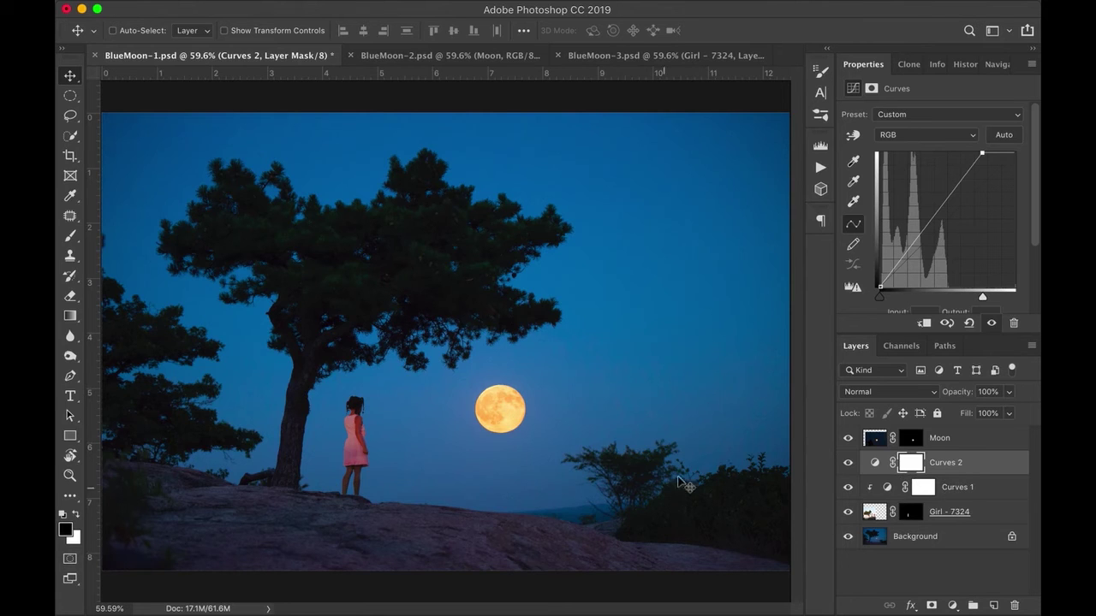
pyautogui.click(911, 464)
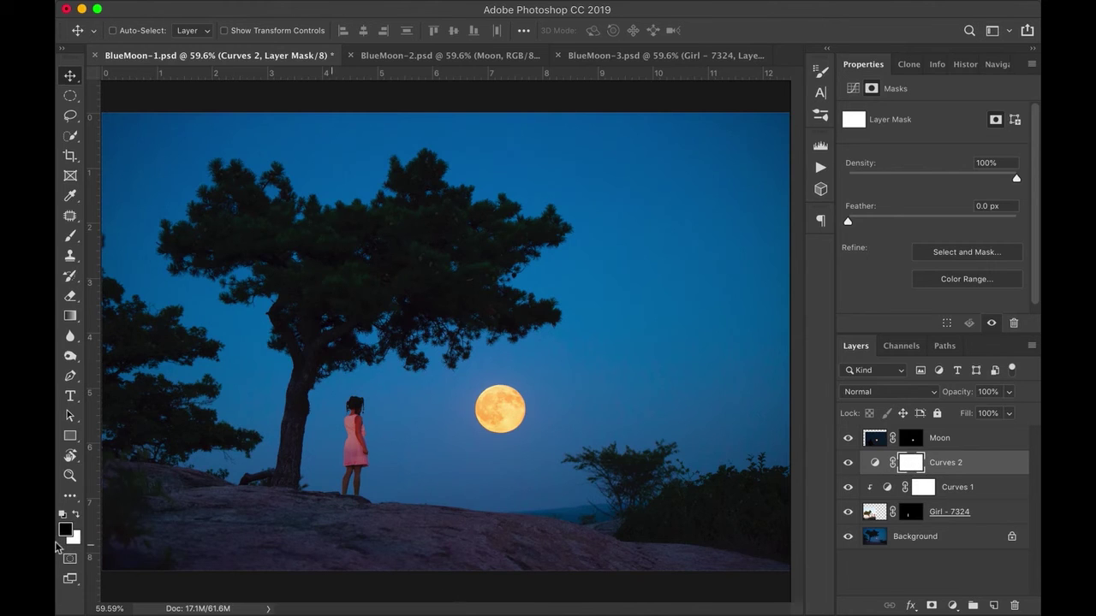
# - Paint black on the Curves 2 mask along the rocks with a 300 px, 0%-hardness soft brush
pyautogui.click(71, 232)
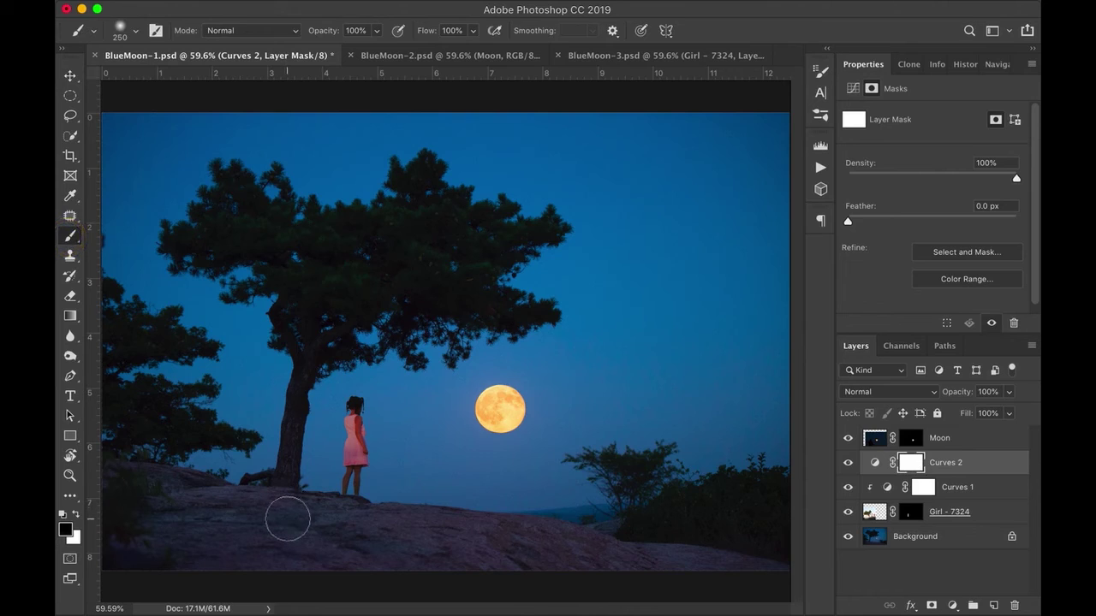
pyautogui.click(137, 36)
pyautogui.click(140, 112)
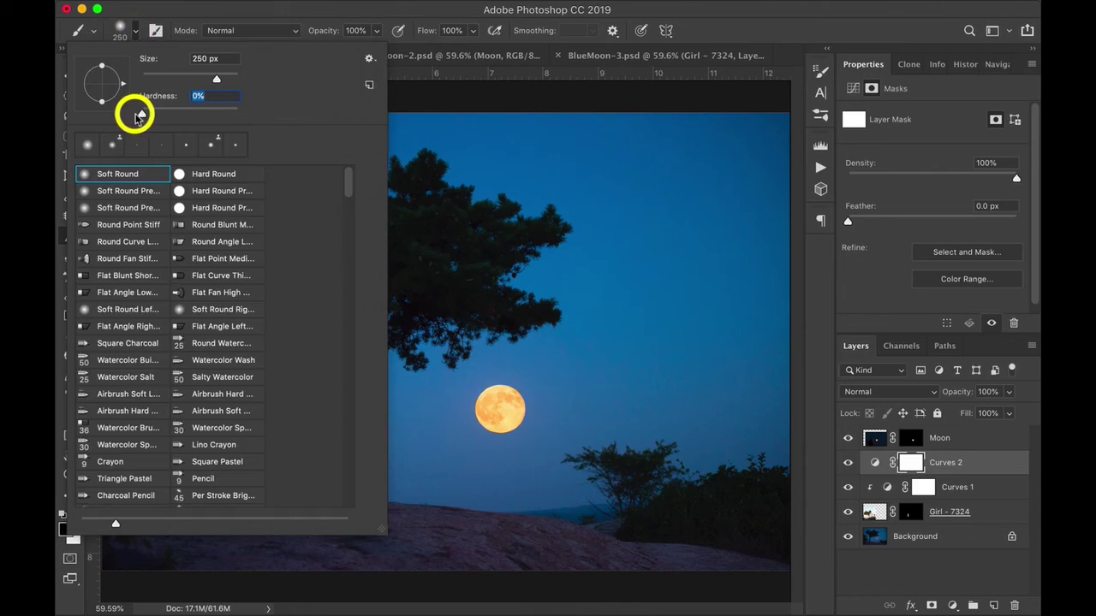
pyautogui.click(519, 98)
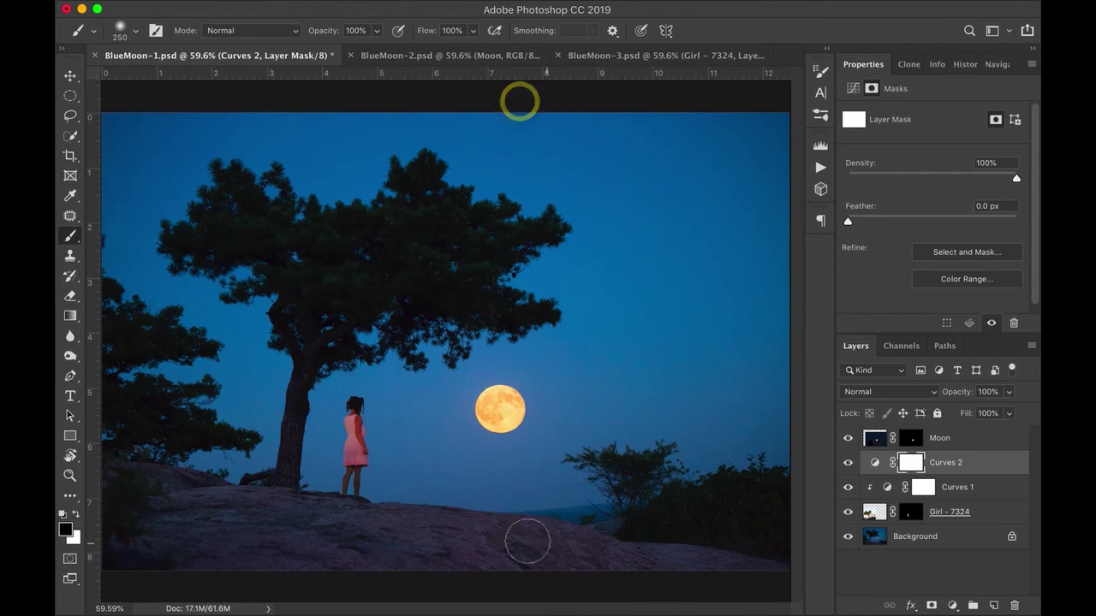
pyautogui.press(']')
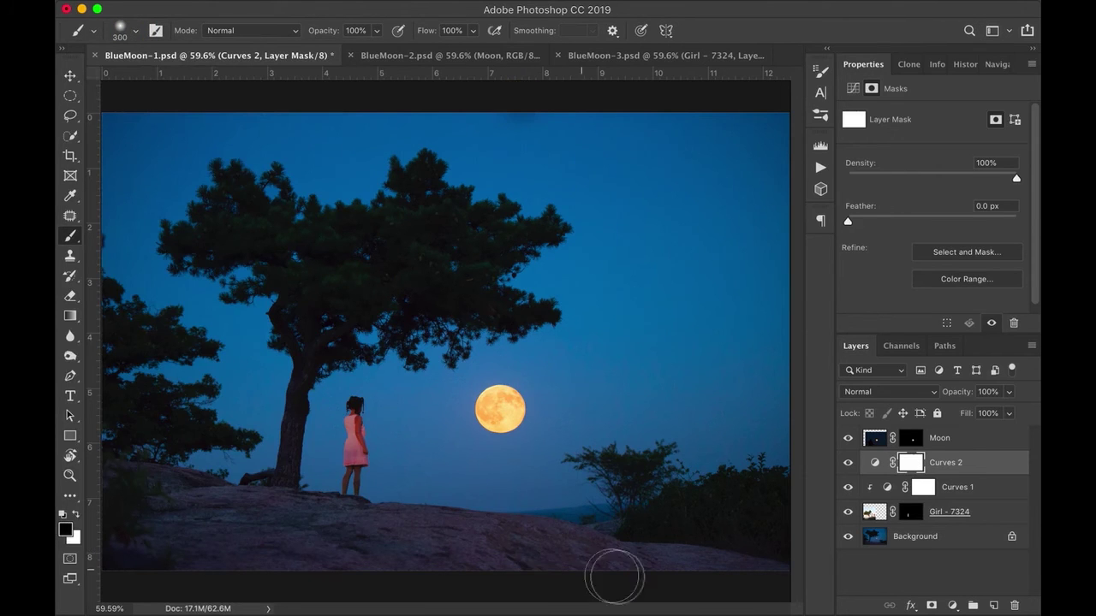
pyautogui.moveTo(724, 575)
pyautogui.mouseDown()
pyautogui.moveTo(193, 547)
pyautogui.moveTo(76, 528)
pyautogui.moveTo(386, 531)
pyautogui.moveTo(585, 558)
pyautogui.moveTo(711, 603)
pyautogui.mouseUp()
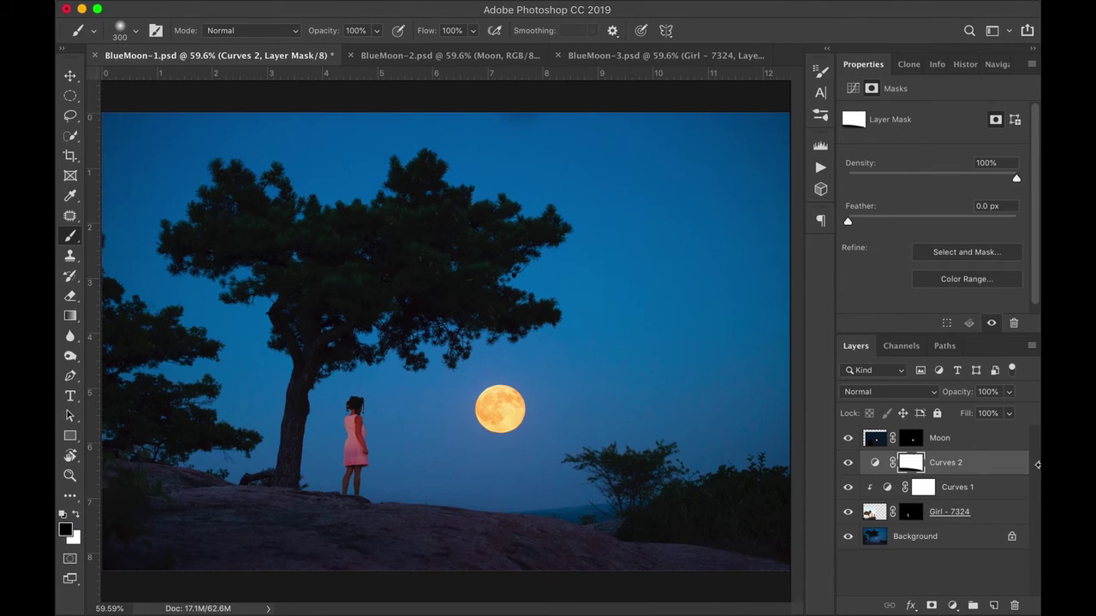
pyautogui.click(848, 463)
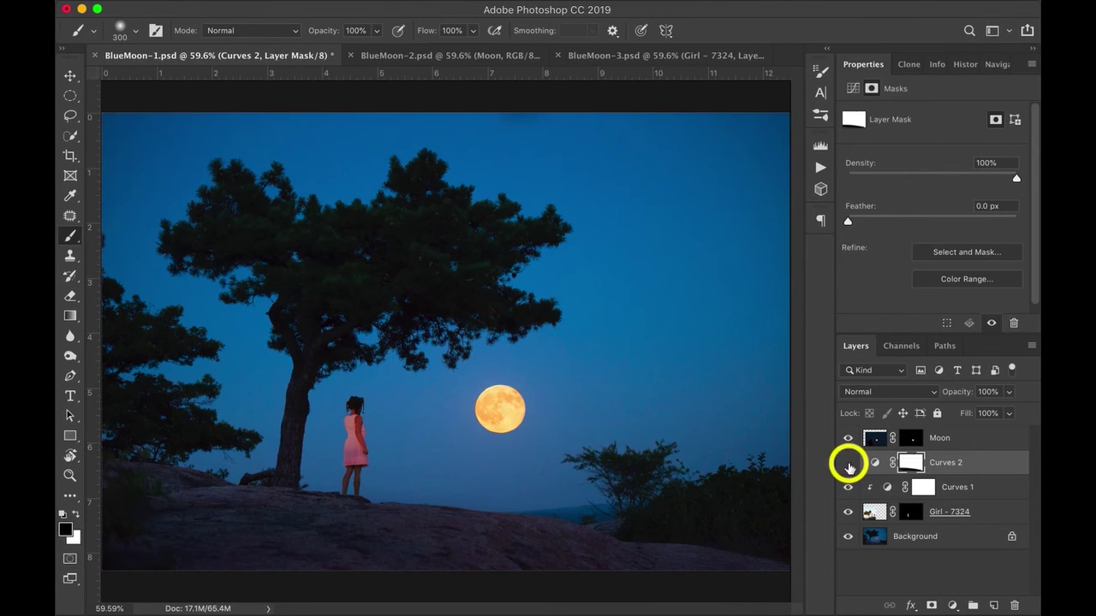
pyautogui.click(848, 463)
pyautogui.click(849, 463)
pyautogui.click(848, 463)
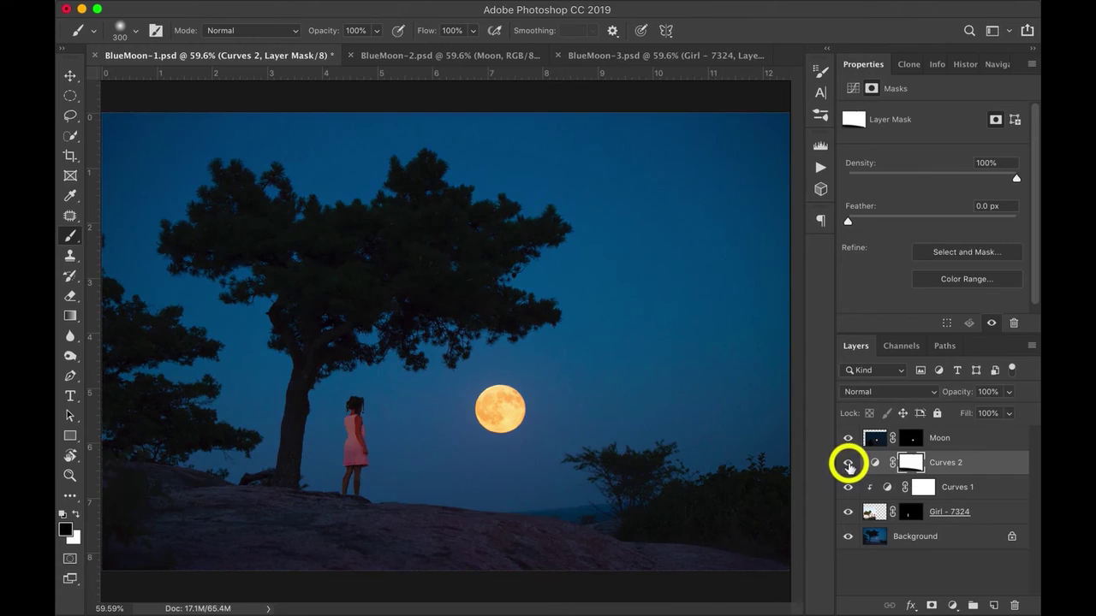
pyautogui.click(848, 463)
pyautogui.click(849, 463)
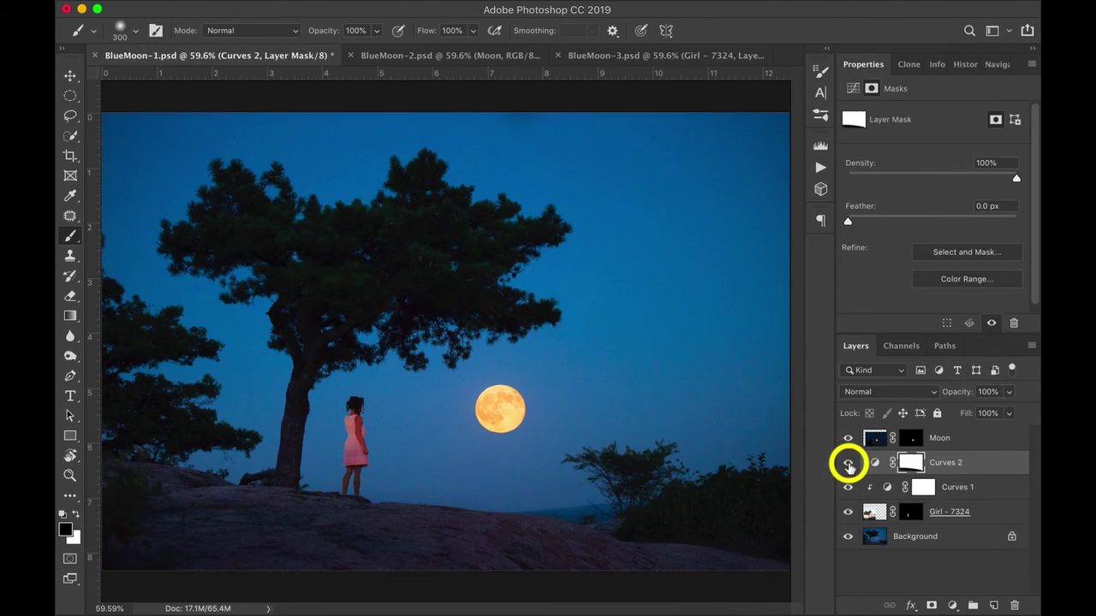
pyautogui.click(848, 463)
pyautogui.click(849, 463)
pyautogui.click(848, 463)
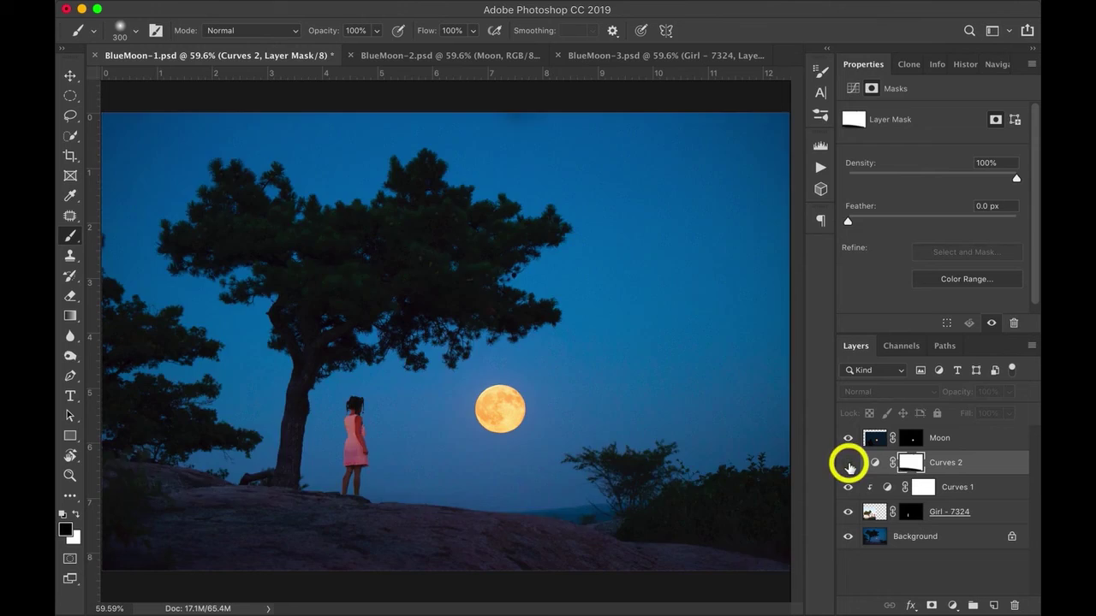
pyautogui.click(848, 463)
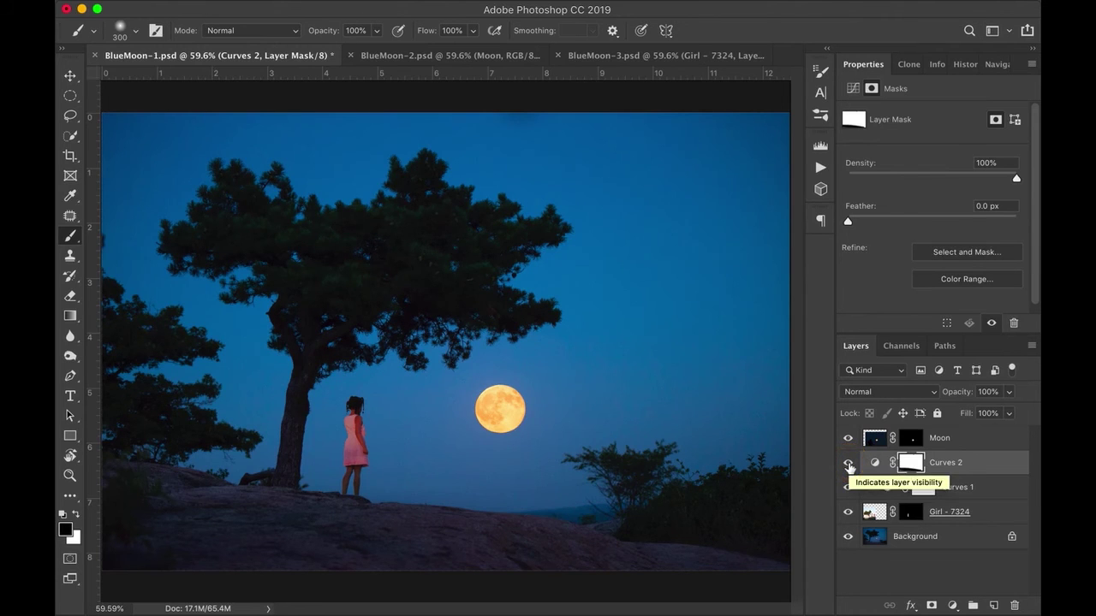
pyautogui.click(848, 463)
pyautogui.click(848, 463)
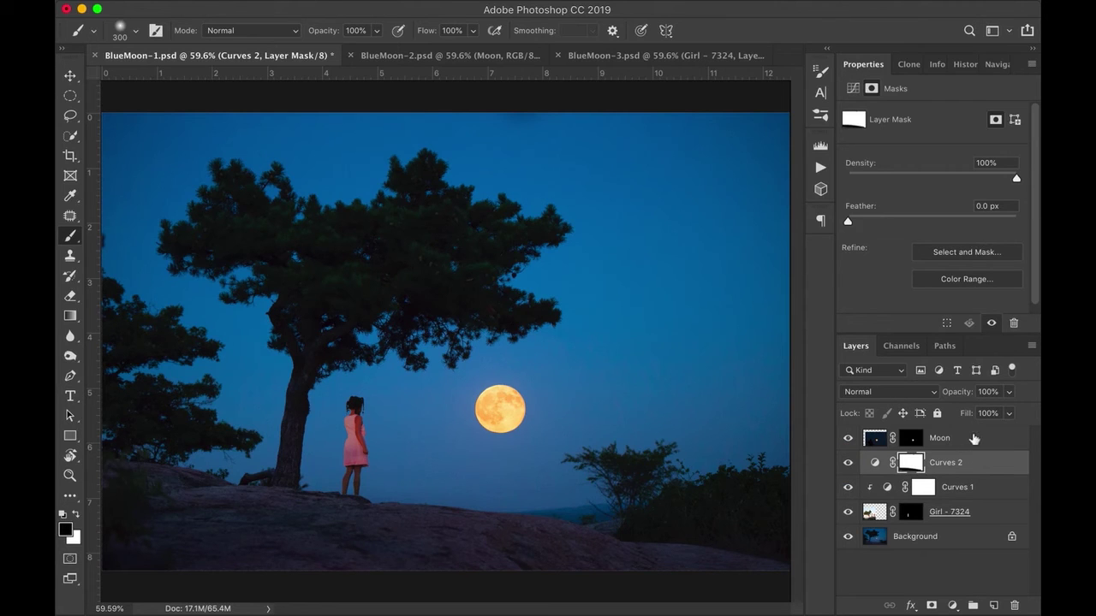
# - Add a Curves 3 adjustment below Moon, pull its white point left to brighten, and select Moon's mask
pyautogui.click(973, 437)
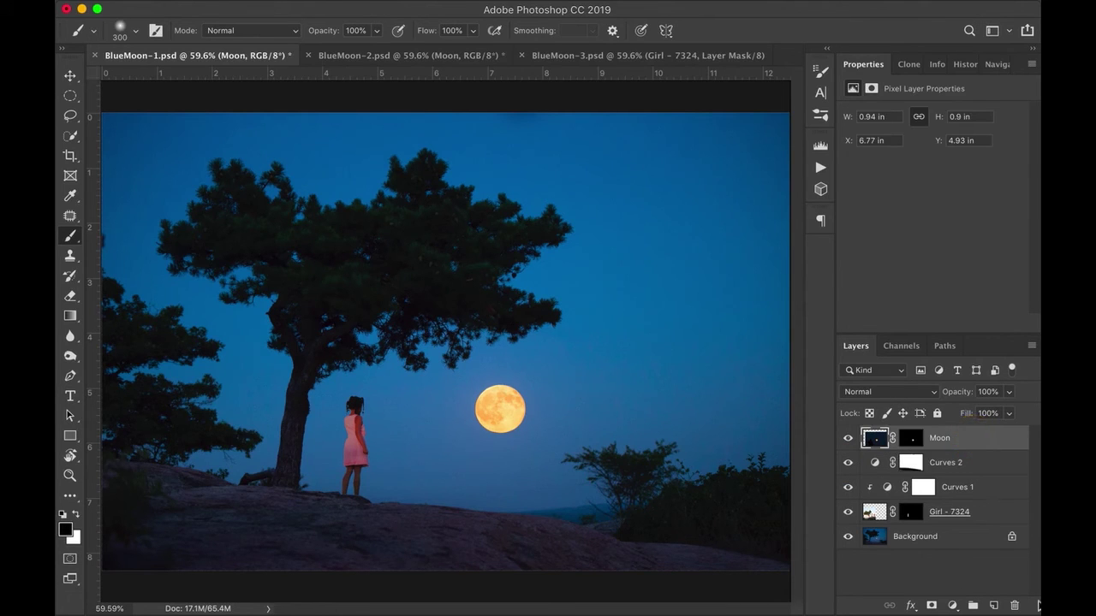
pyautogui.moveTo(952, 605); pyautogui.dragTo(944, 518)
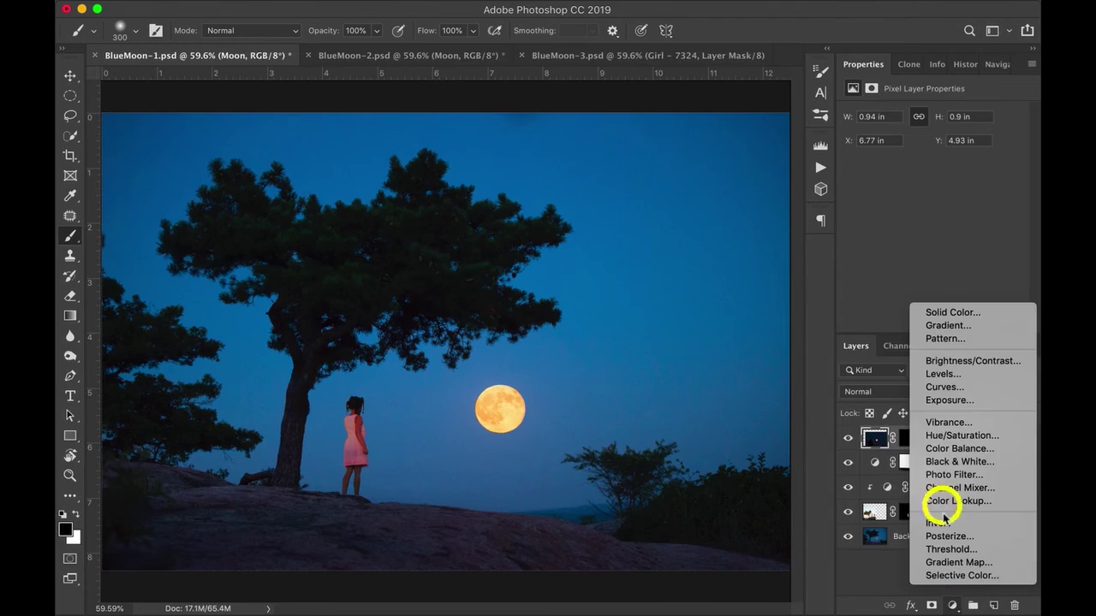
pyautogui.click(933, 387)
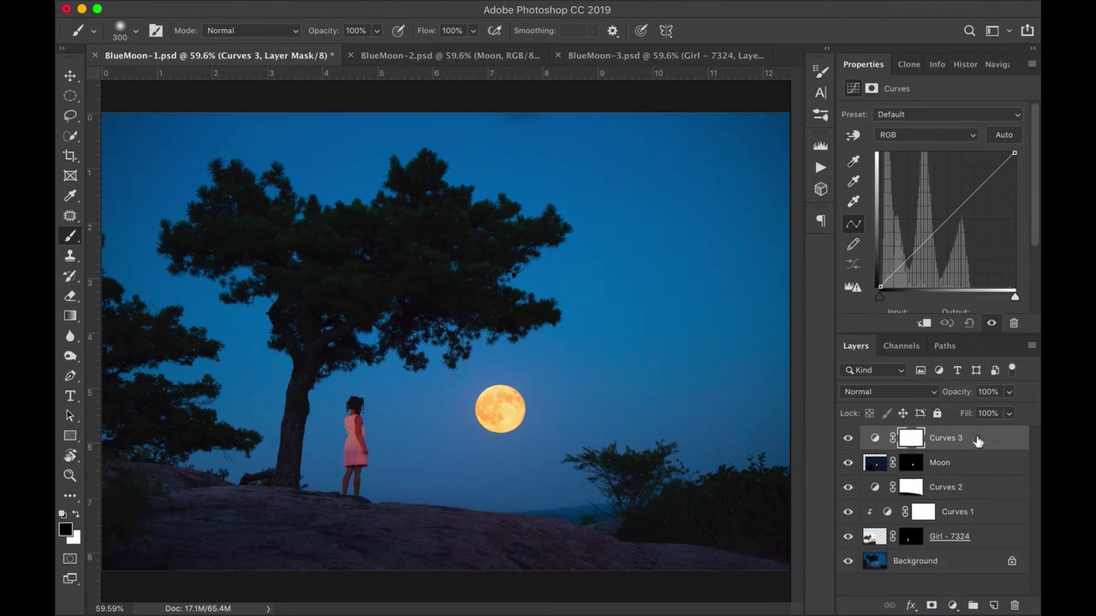
pyautogui.moveTo(990, 441); pyautogui.dragTo(987, 470)
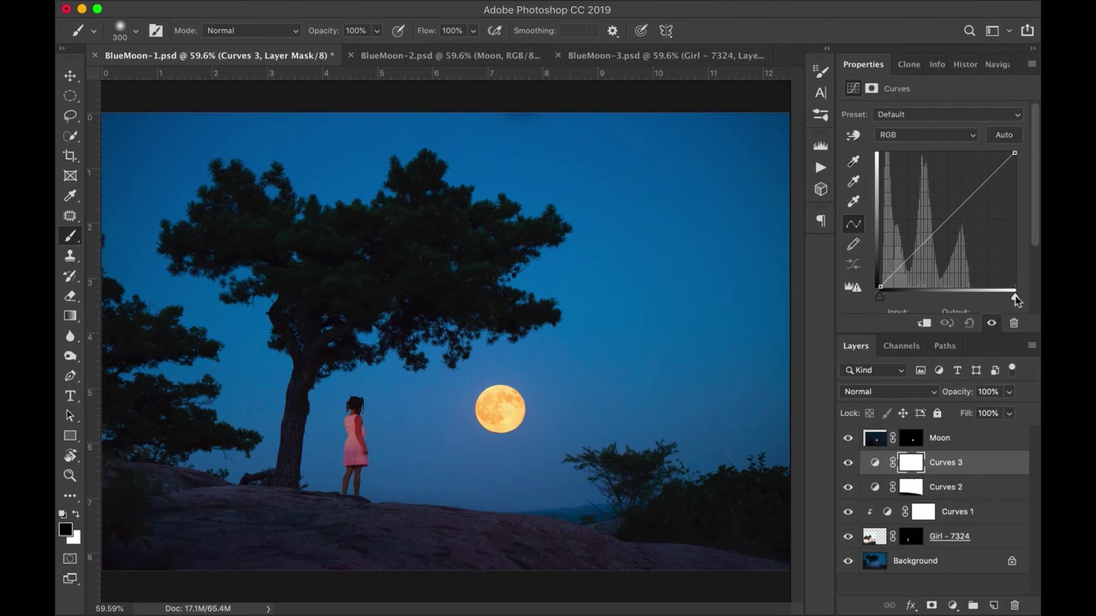
pyautogui.moveTo(1015, 297); pyautogui.dragTo(984, 297)
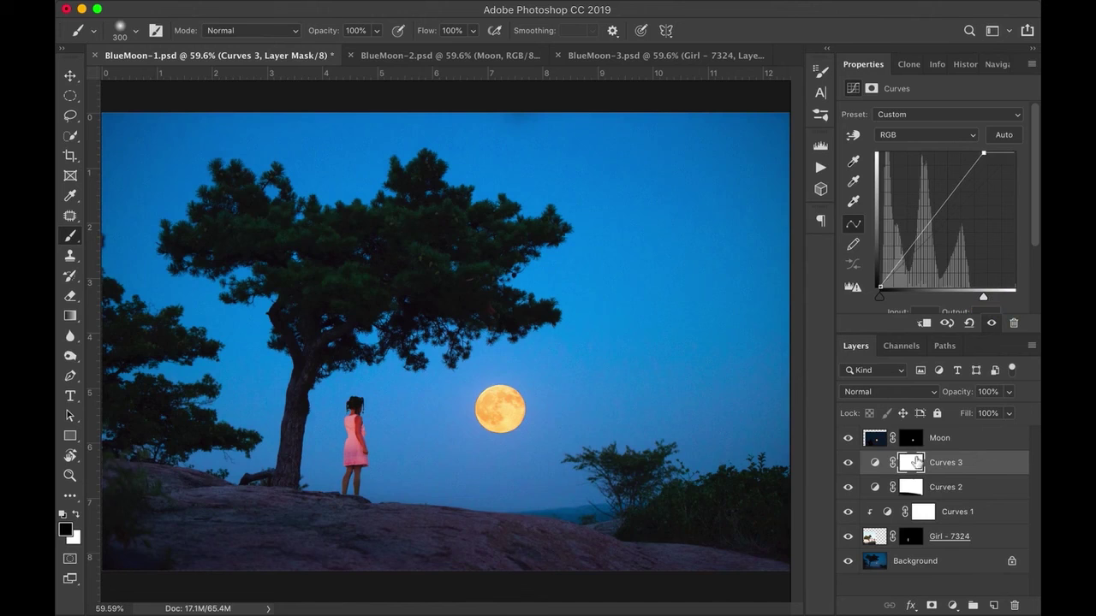
pyautogui.click(912, 438)
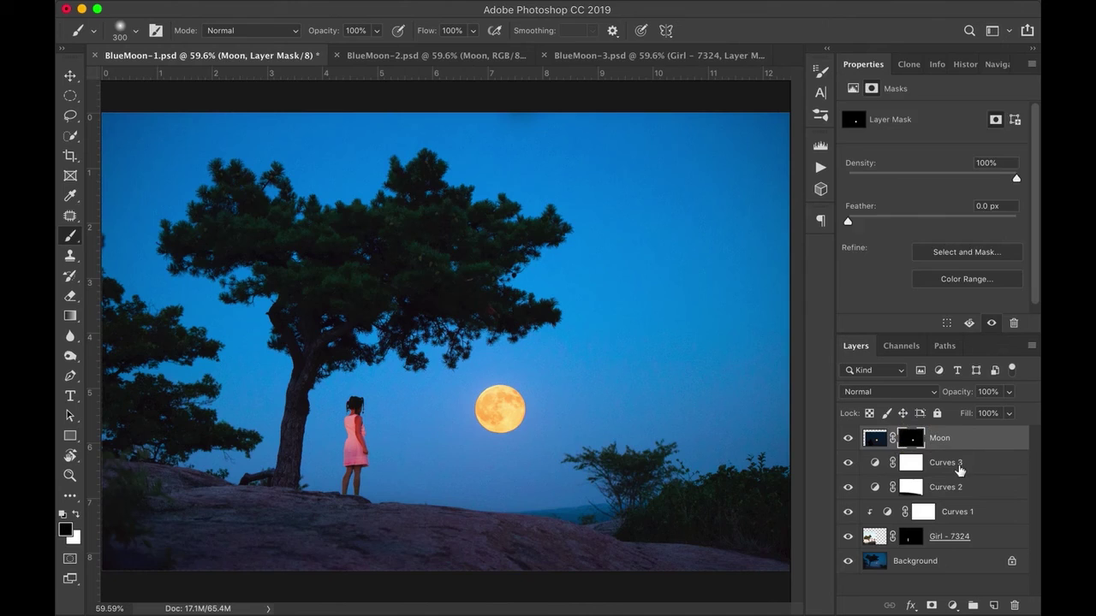
# - Rename the Curves 3 layer to 'Moon Glow'
pyautogui.doubleClick(946, 463)
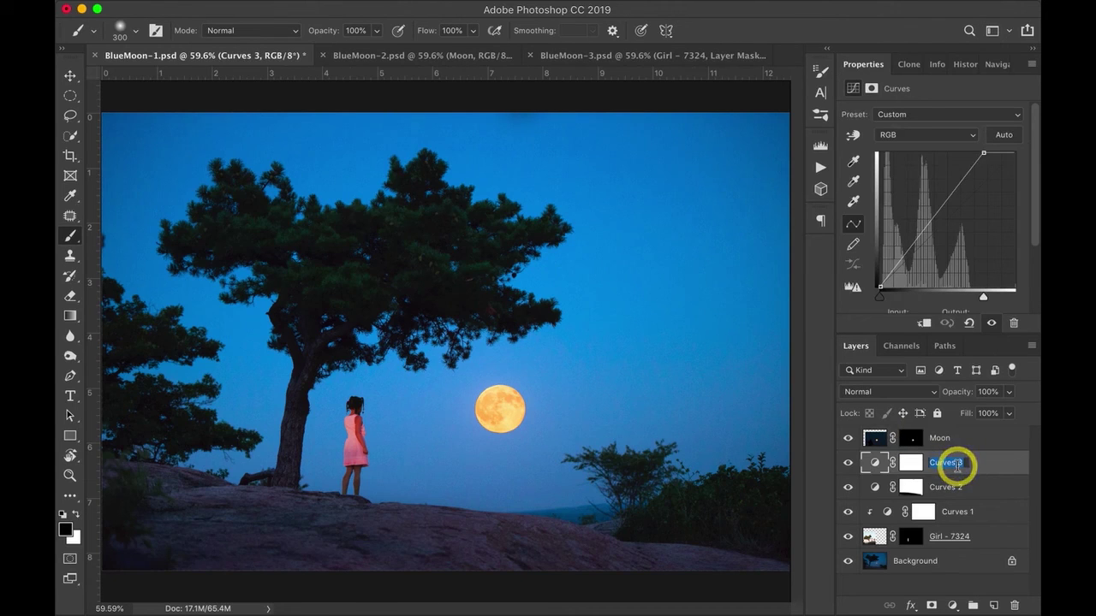
pyautogui.write('Moon Glow')
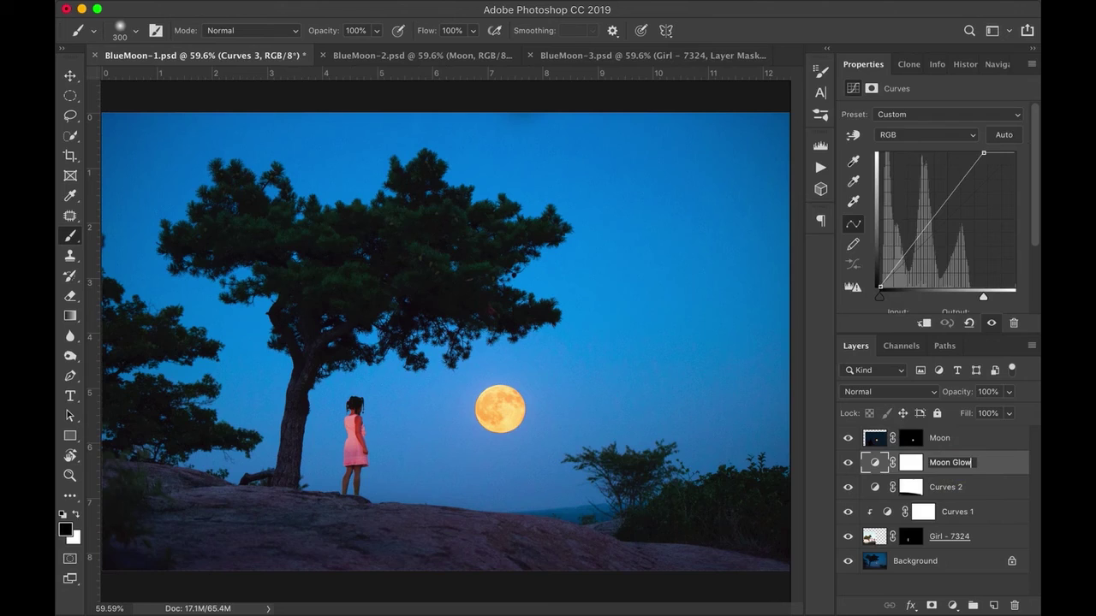
pyautogui.press('Return')
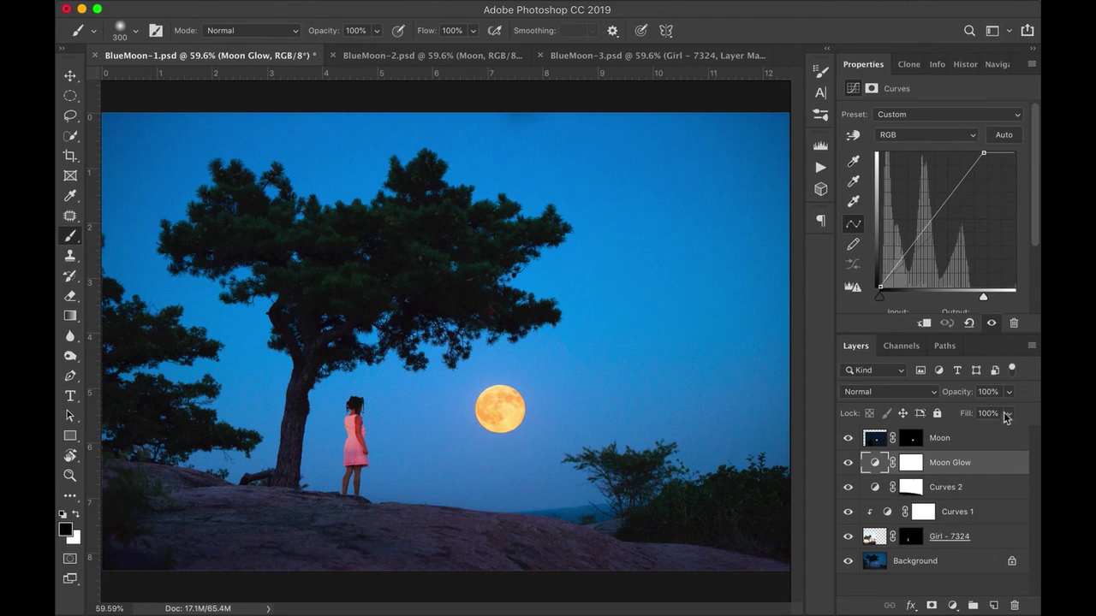
# - Copy the Moon layer's mask onto Moon Glow, replacing its existing mask, and select that mask
pyautogui.moveTo(912, 438); pyautogui.dragTo(911, 462)
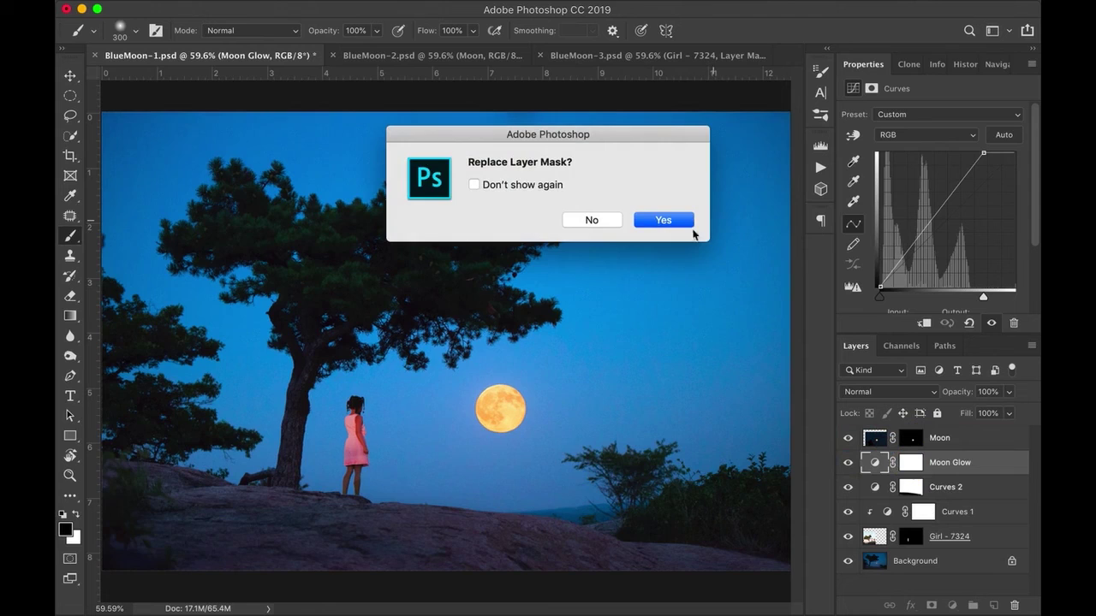
pyautogui.click(663, 221)
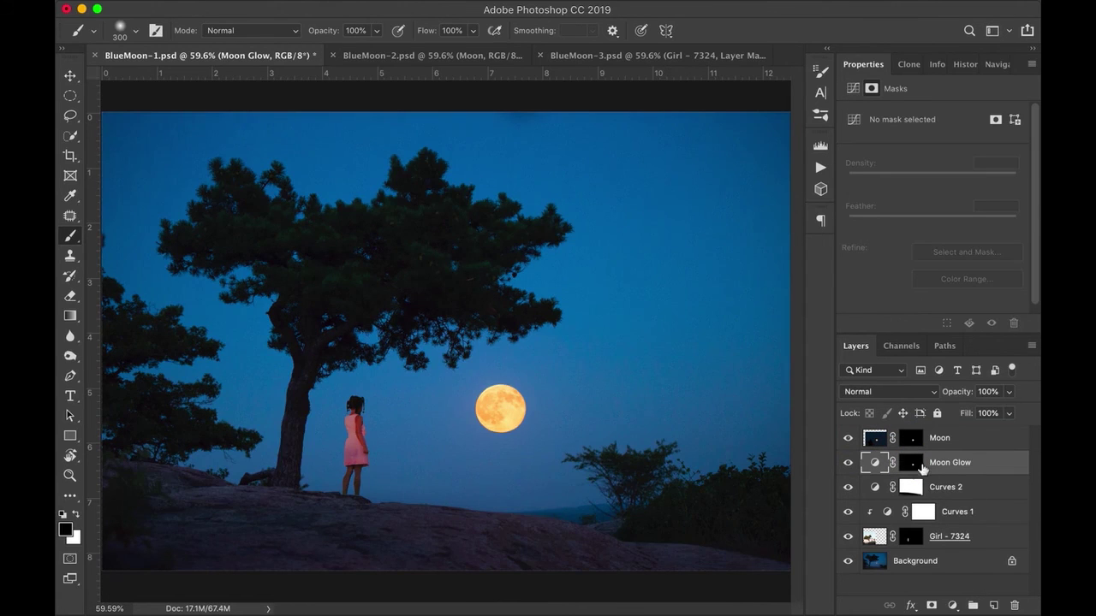
pyautogui.click(907, 466)
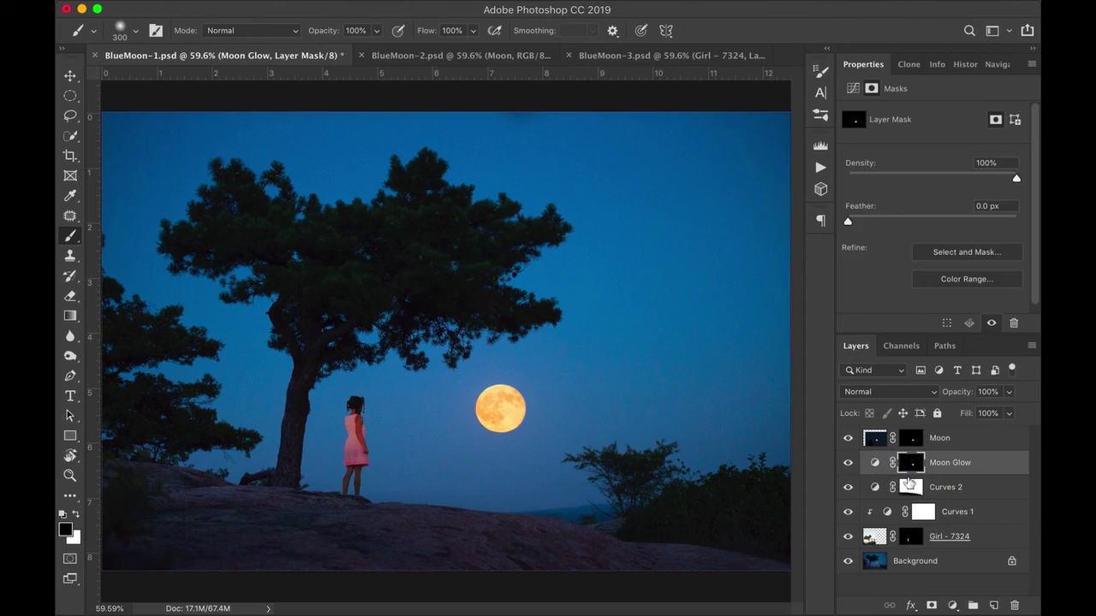
# - With Moon hidden, feather the Moon Glow mask to 23.9 px, then show Moon again
pyautogui.click(848, 438)
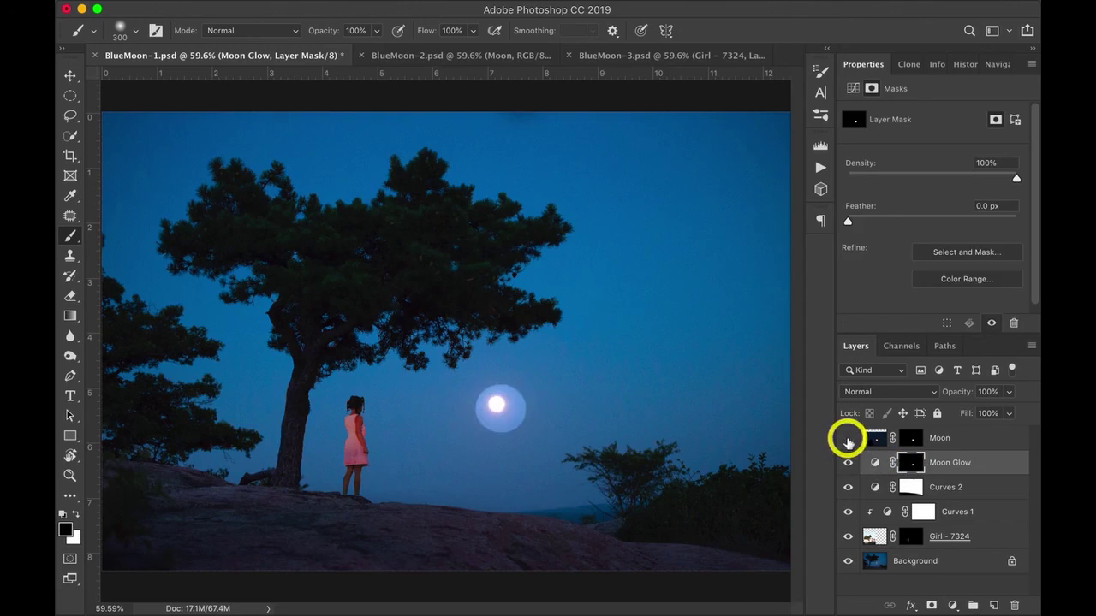
pyautogui.click(909, 466)
pyautogui.moveTo(848, 224); pyautogui.dragTo(909, 223)
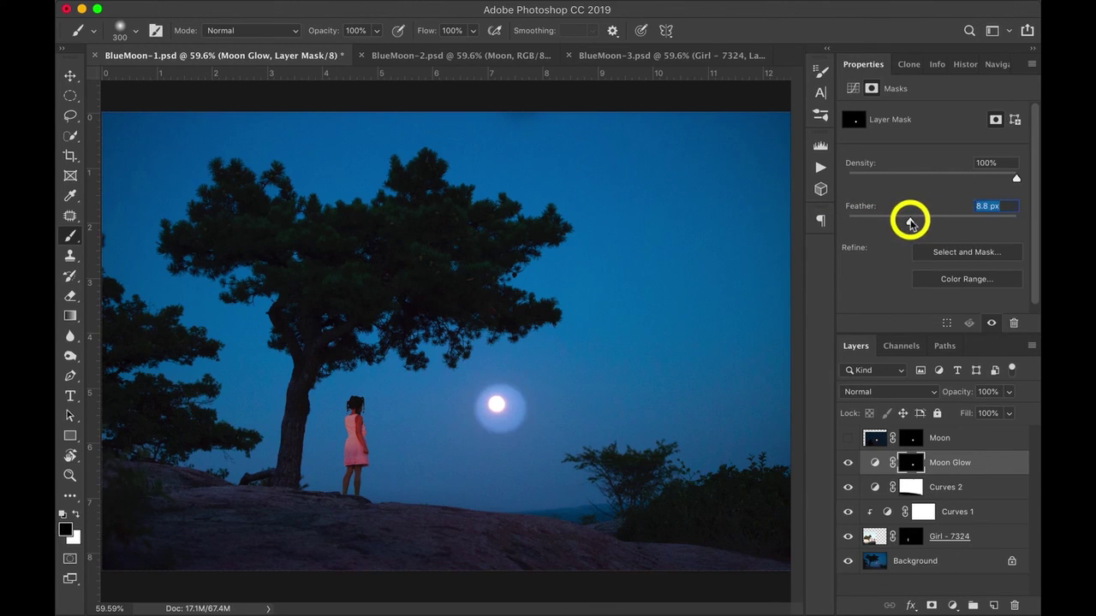
pyautogui.moveTo(909, 223); pyautogui.dragTo(925, 223)
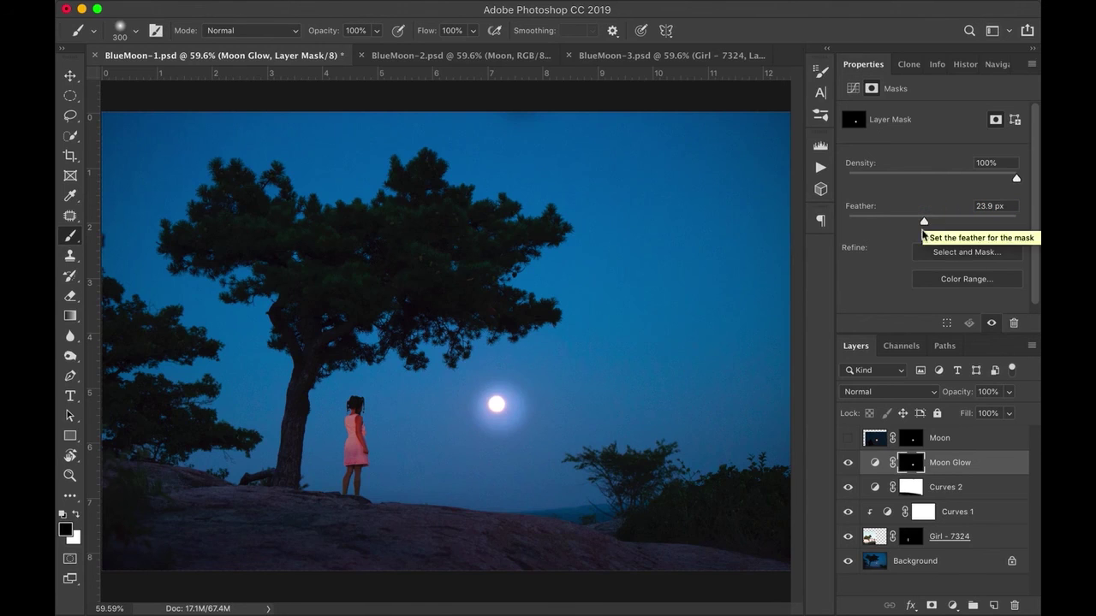
pyautogui.click(847, 437)
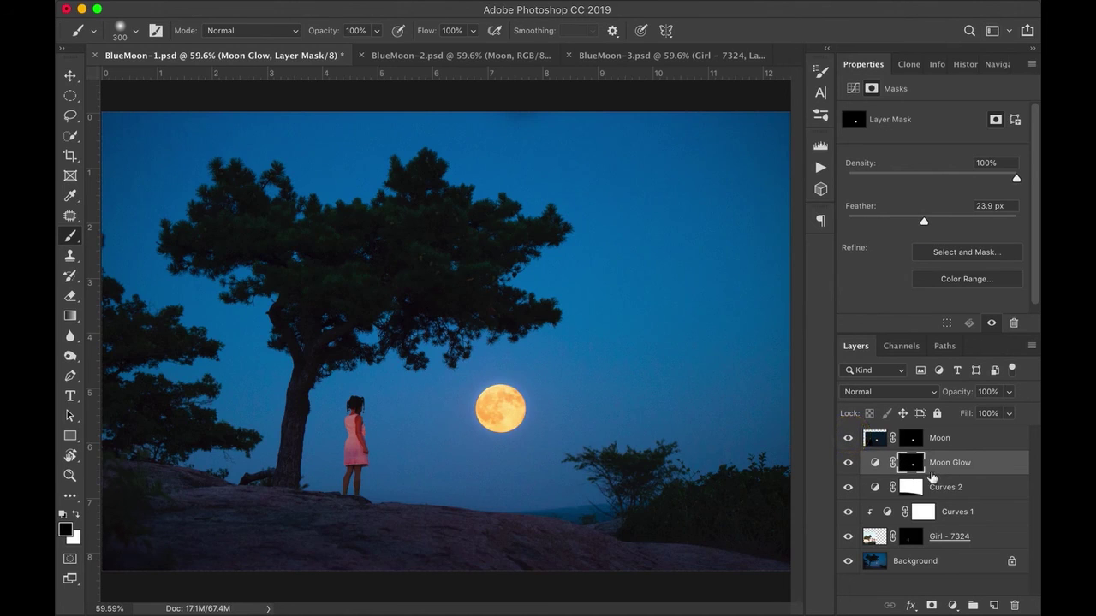
# - Pull the Moon Glow white point further left and widen its mask feather to 66.6 px
pyautogui.click(875, 465)
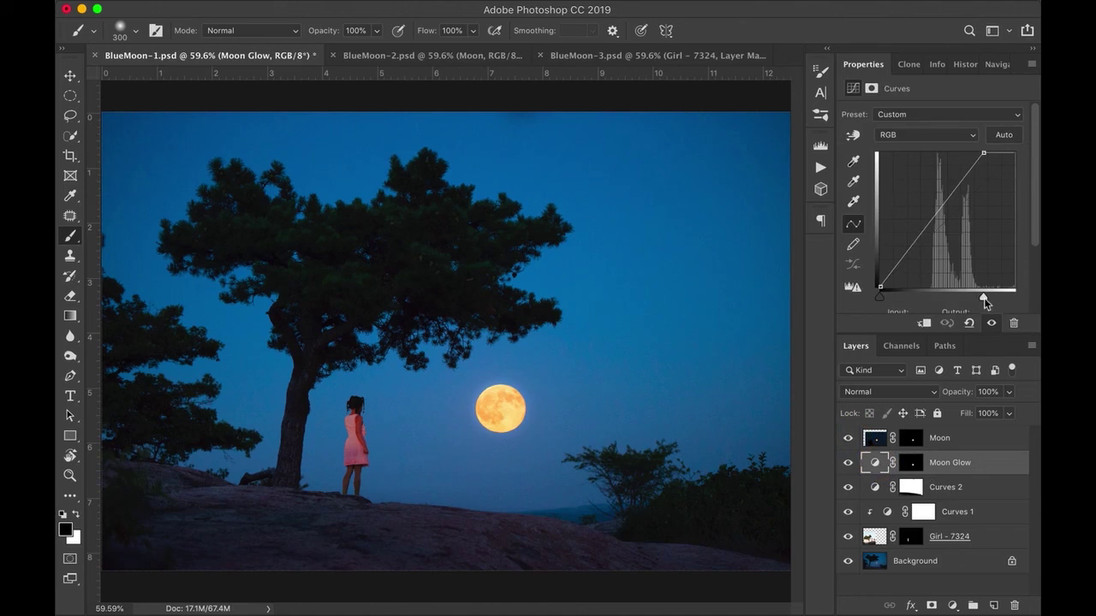
pyautogui.moveTo(984, 297); pyautogui.dragTo(956, 297)
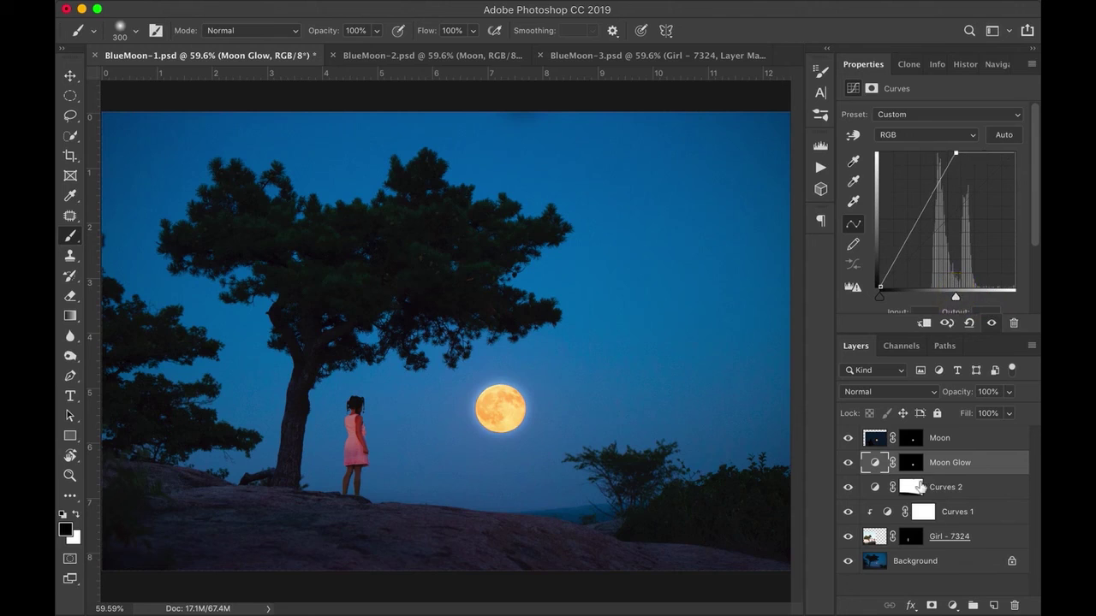
pyautogui.click(906, 463)
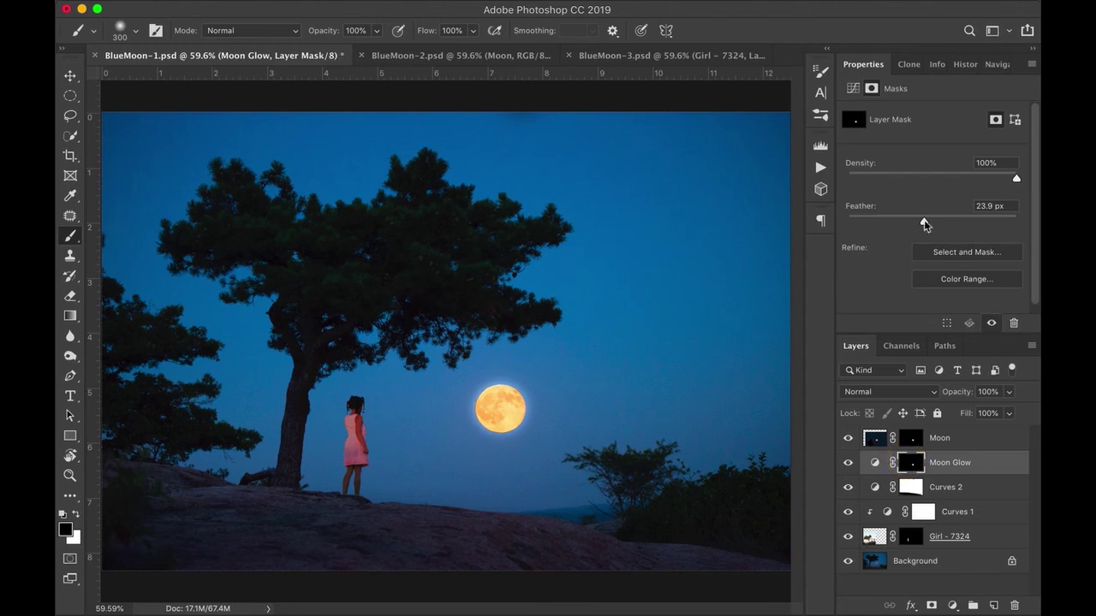
pyautogui.moveTo(923, 221); pyautogui.dragTo(946, 224)
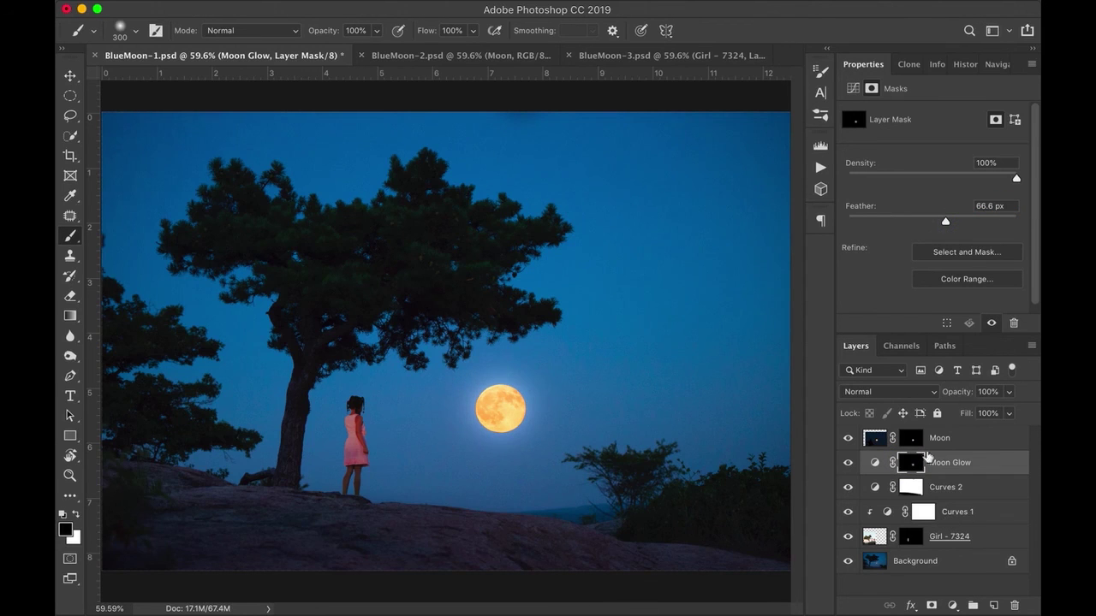
# - Toggle the Moon Glow layer off and on twice to compare the halo
pyautogui.click(847, 463)
pyautogui.click(848, 463)
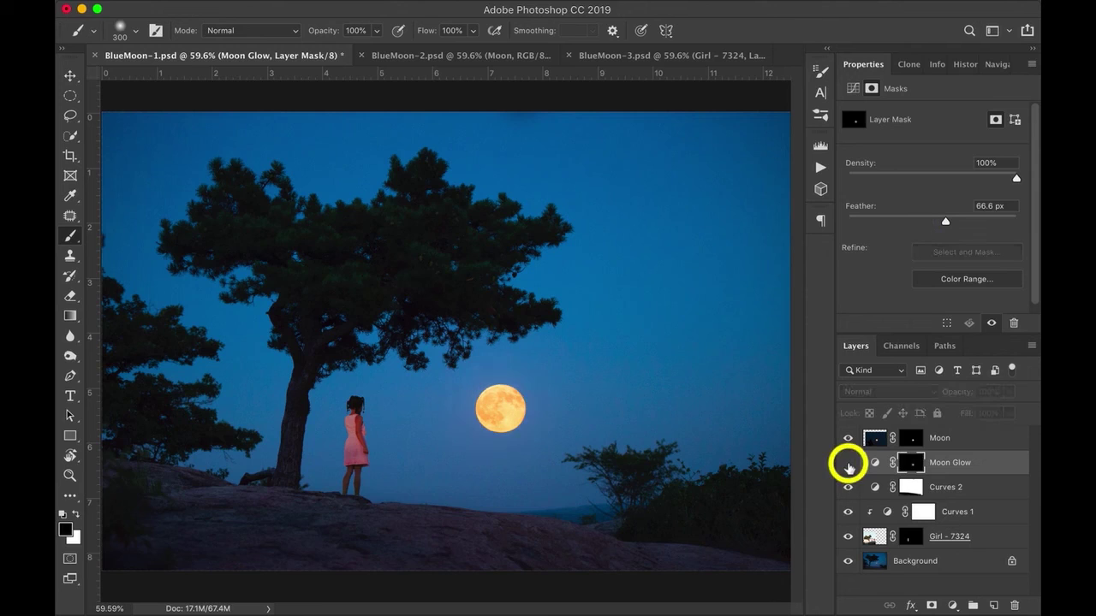
pyautogui.click(847, 463)
pyautogui.click(847, 463)
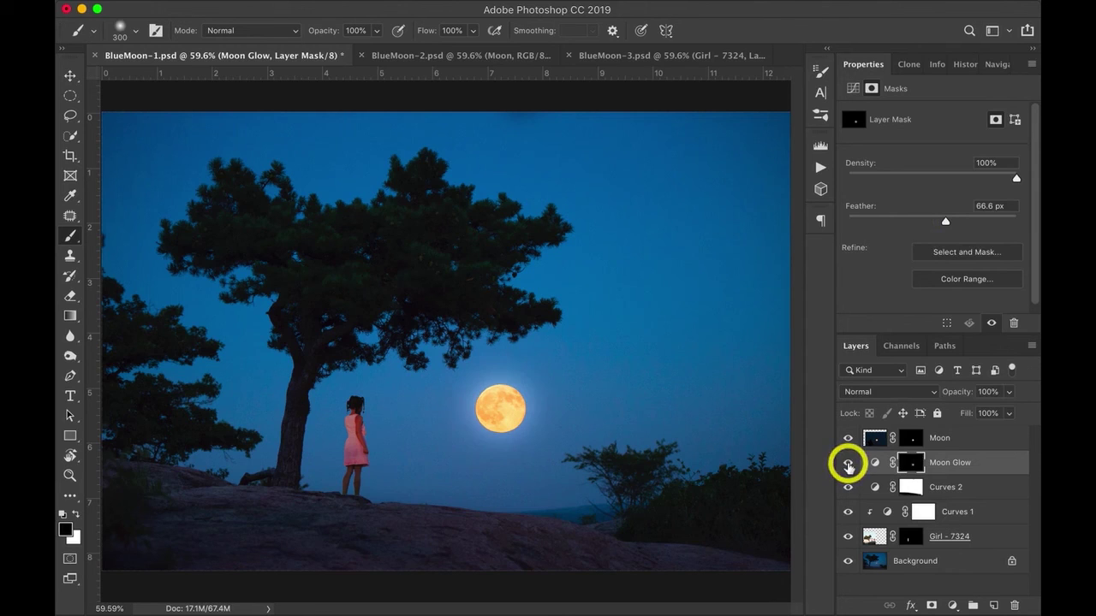